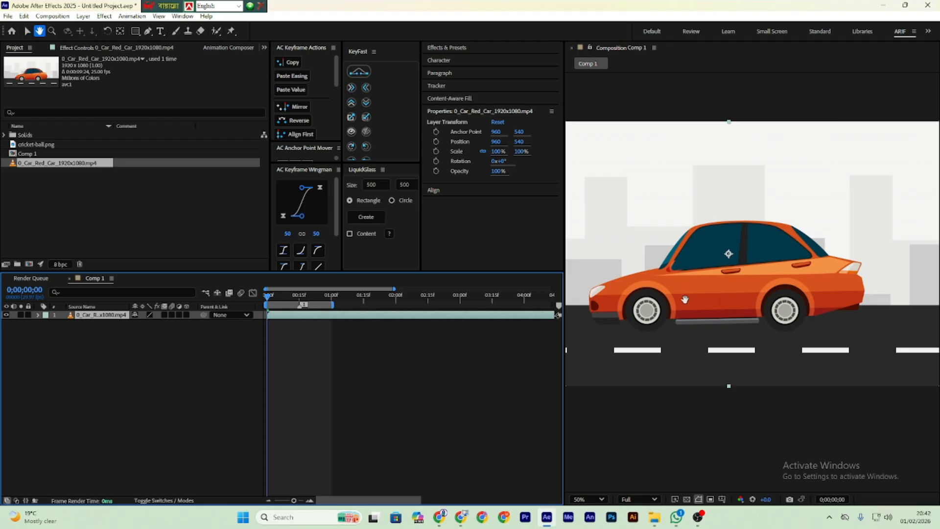
Step: Duplicate the red car video layer in Comp 1
{"action": "left_click_drag", "start_coordinate": [755, 299], "coordinate": [760, 252]}
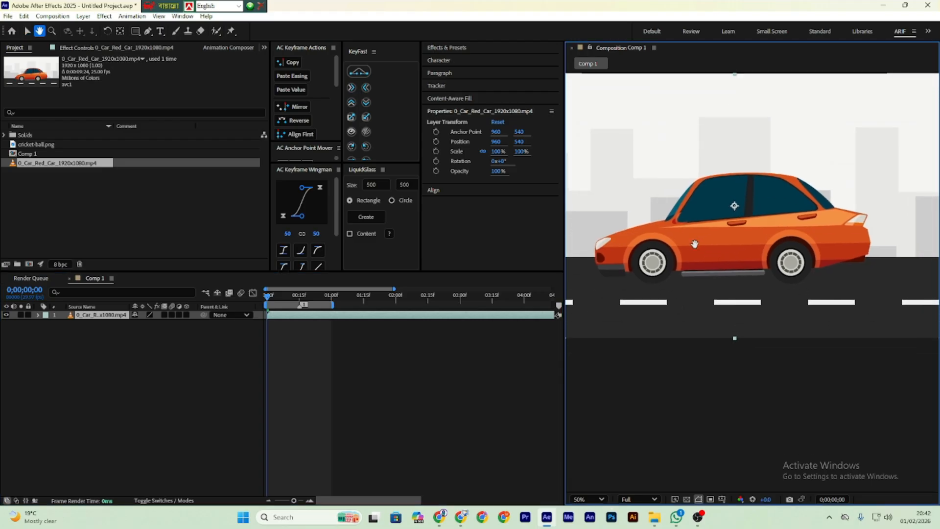
{"action": "left_click", "coordinate": [107, 319]}
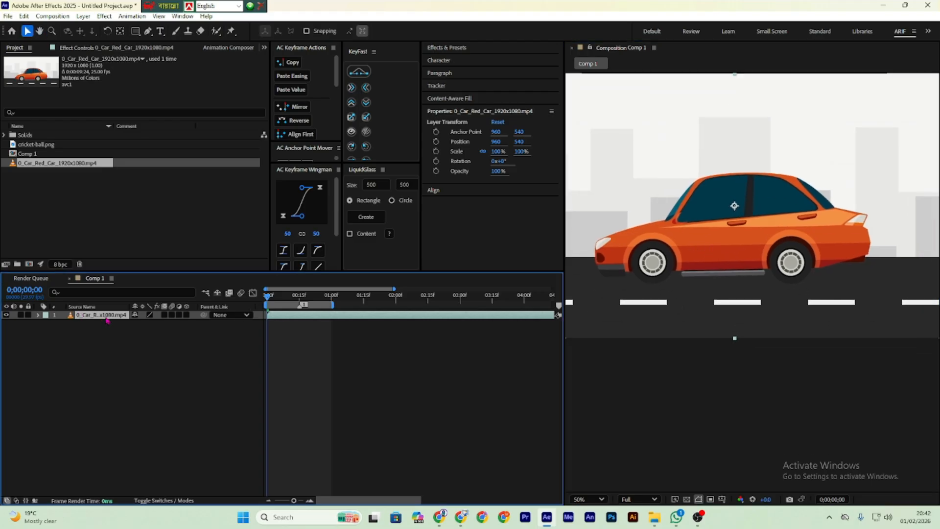
{"action": "key", "text": "ctrl+d"}
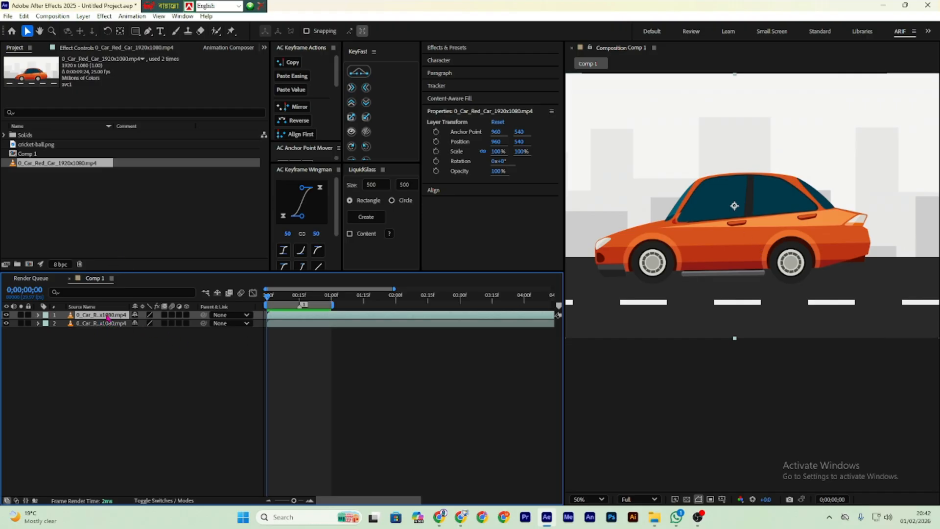
Step: Draw a circular mask on the upper car layer around the rear wheel's light rim and nudge it slightly left to fit
{"action": "left_click", "coordinate": [137, 33]}
{"action": "left_click_drag", "start_coordinate": [137, 32], "coordinate": [188, 56]}
{"action": "left_click", "coordinate": [188, 55]}
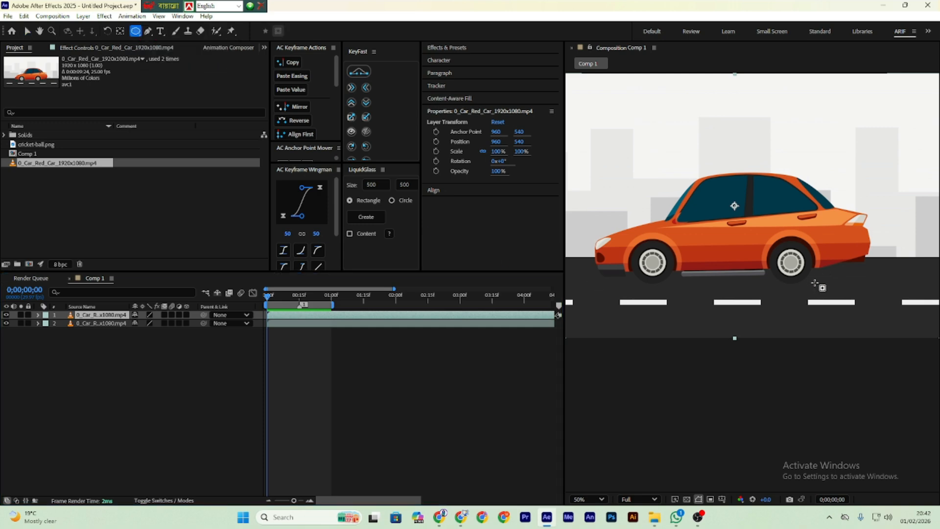
{"action": "scroll", "coordinate": [816, 283], "scroll_direction": "up", "scroll_amount": 1}
{"action": "key", "text": "space"}
{"action": "scroll", "coordinate": [755, 269], "scroll_direction": "up", "scroll_amount": 3}
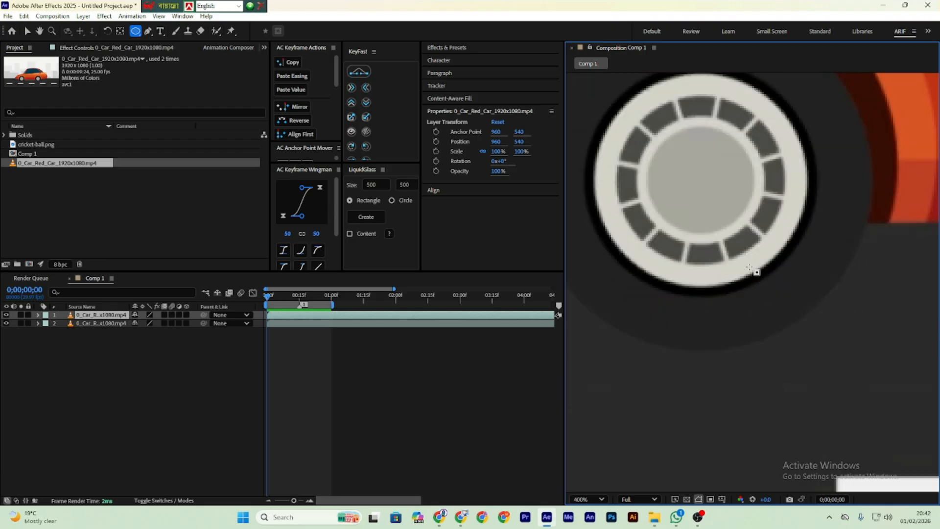
{"action": "left_click_drag", "start_coordinate": [733, 260], "coordinate": [738, 285]}
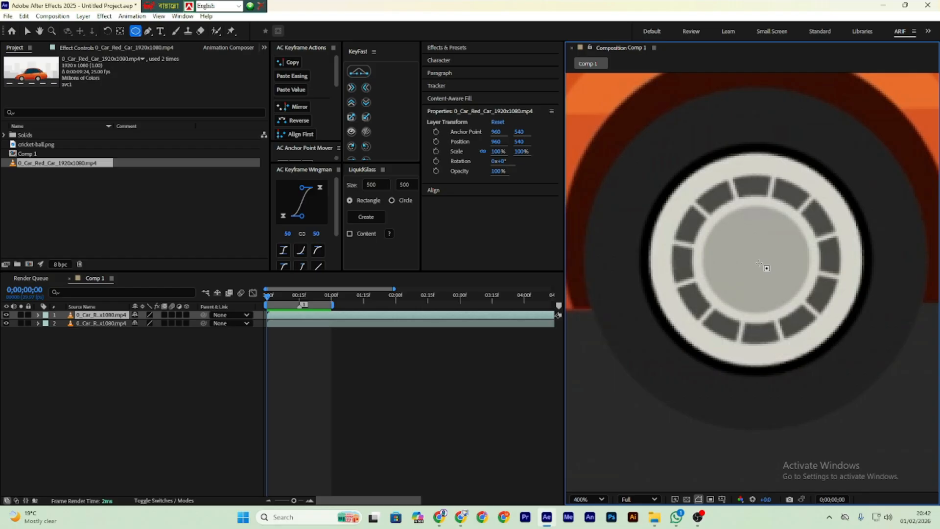
{"action": "left_click_drag", "start_coordinate": [759, 265], "coordinate": [830, 371]}
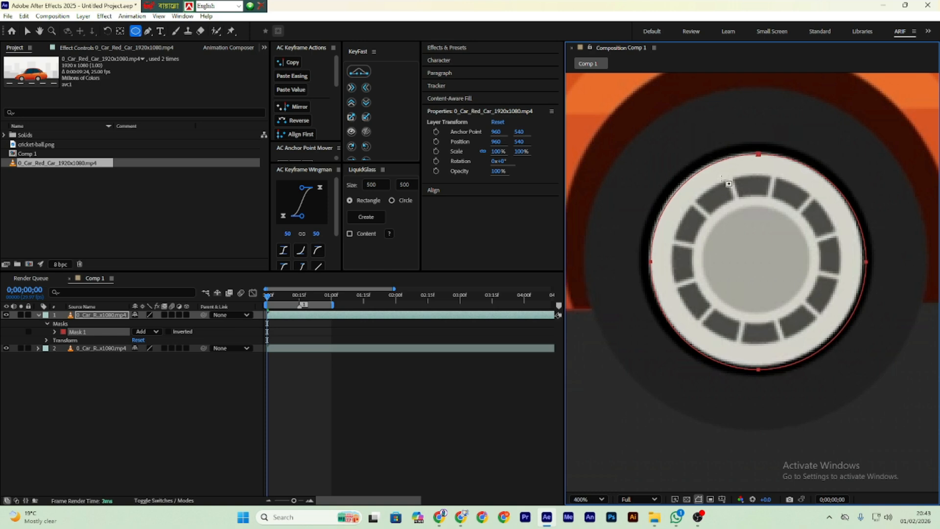
{"action": "key", "text": "Left"}
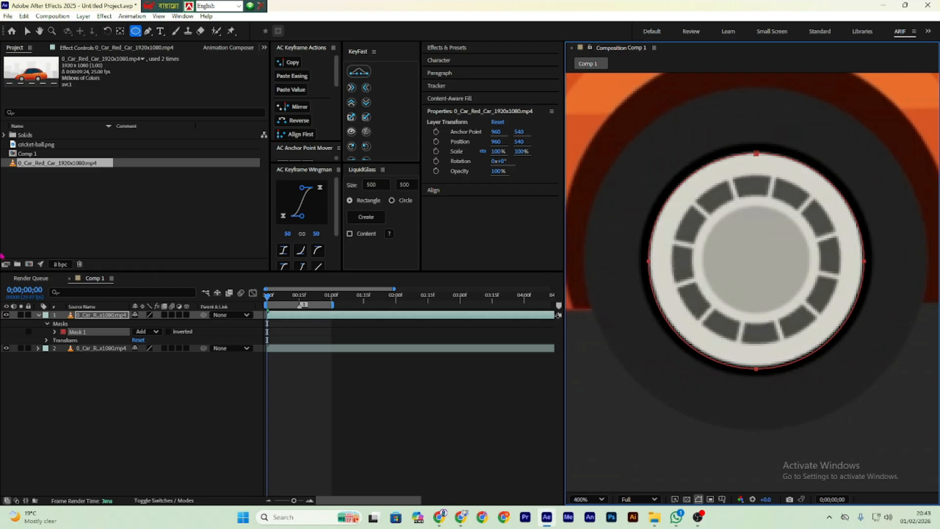
{"action": "left_click", "coordinate": [26, 31]}
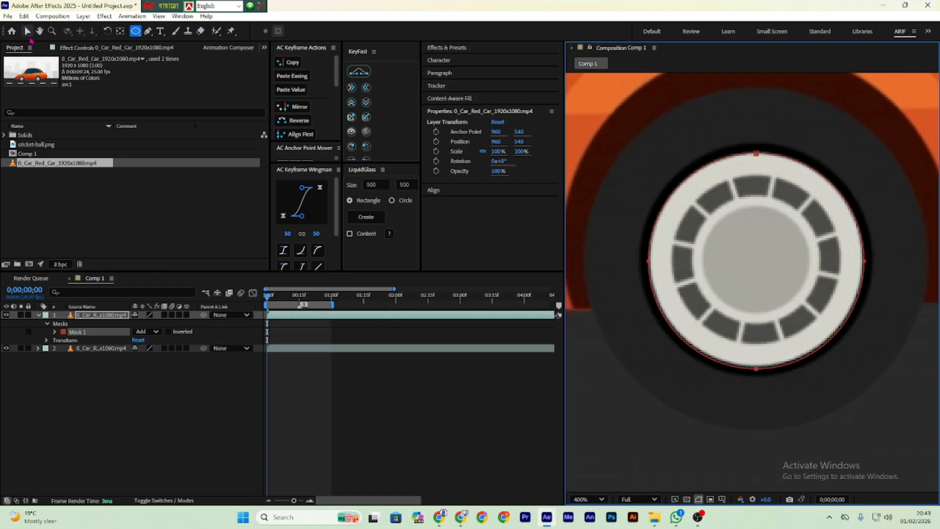
{"action": "left_click", "coordinate": [39, 314]}
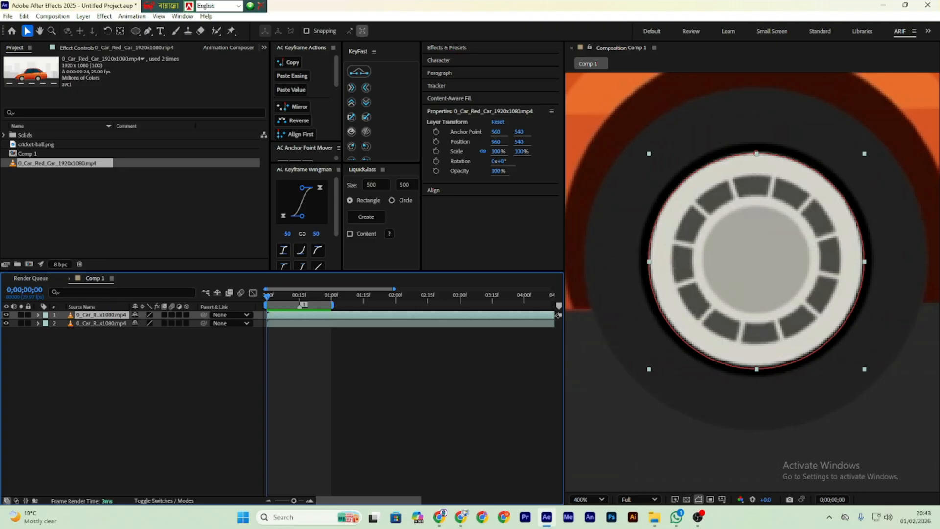
Step: Apply the Saber effect to the masked upper car layer
{"action": "key", "text": "alt+Tab"}
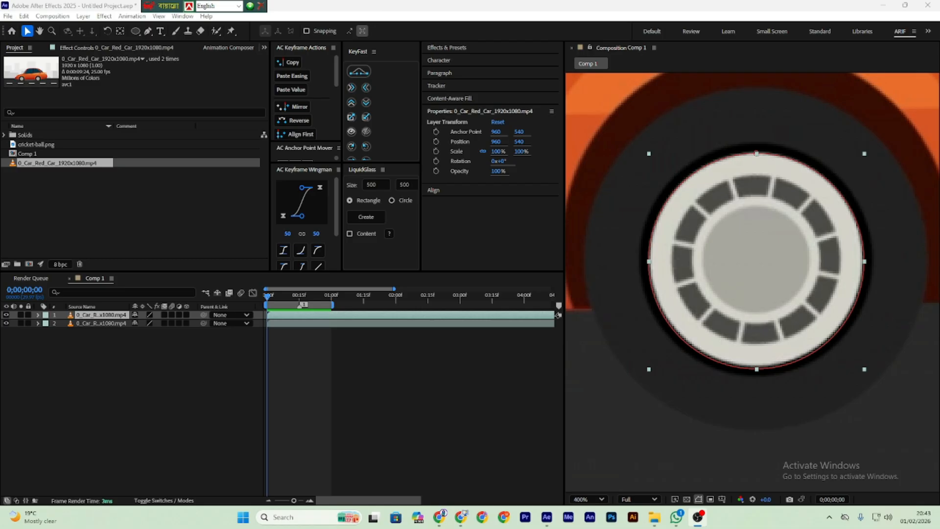
{"action": "left_click", "coordinate": [114, 317]}
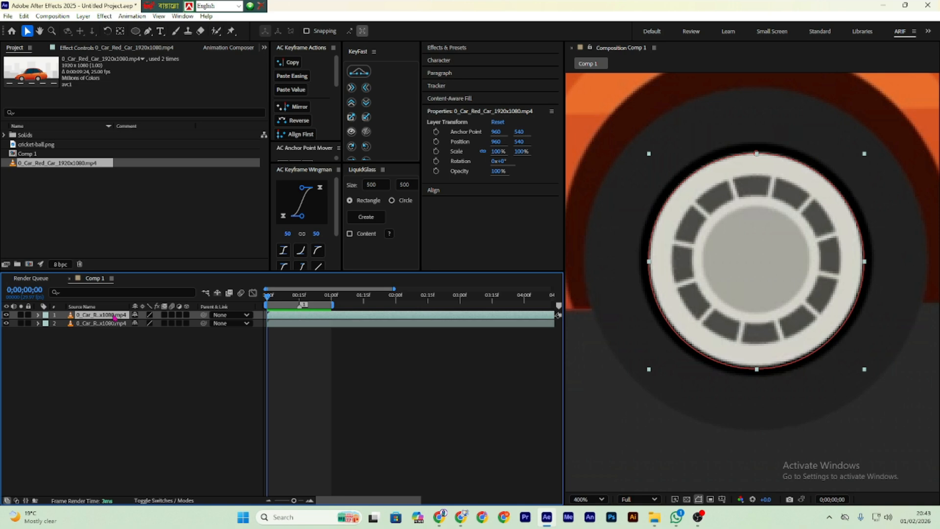
{"action": "key", "text": "ctrl+space"}
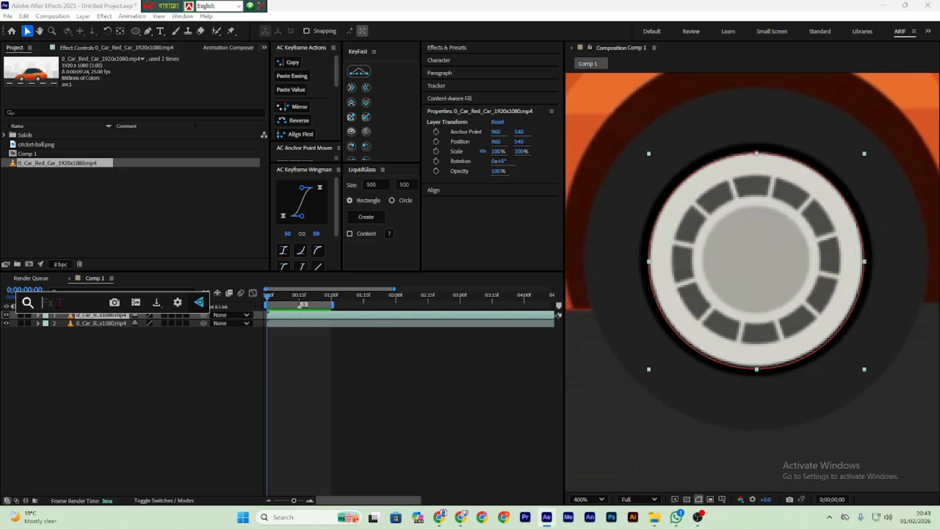
{"action": "type", "text": "saber"}
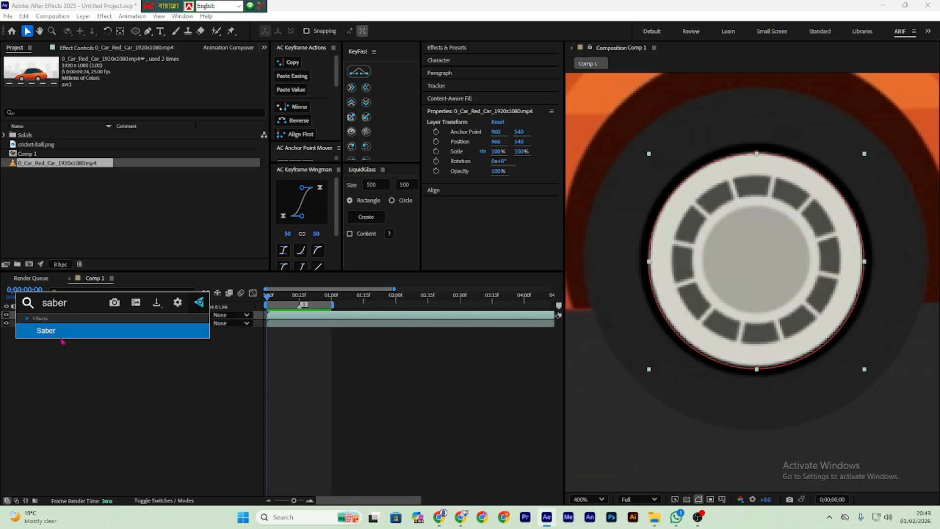
{"action": "left_click", "coordinate": [69, 331]}
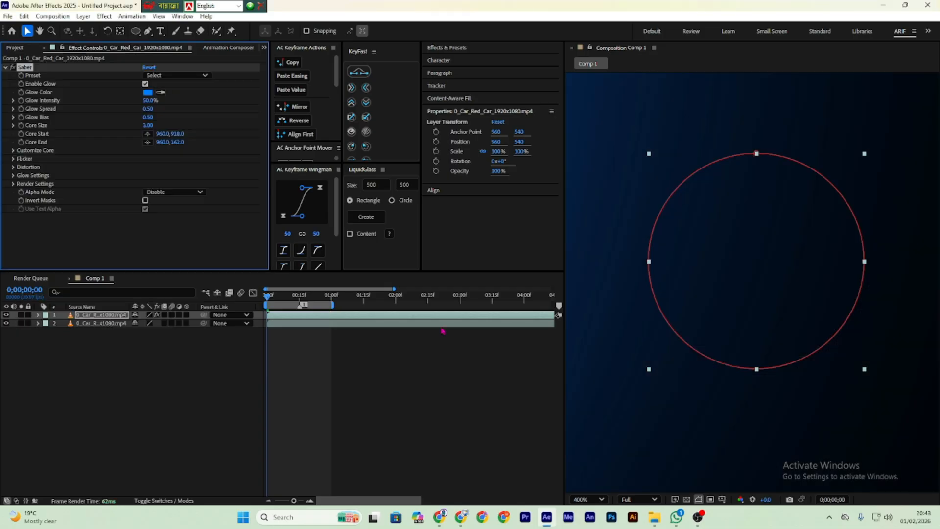
{"action": "scroll", "coordinate": [717, 197], "scroll_direction": "down", "scroll_amount": 1}
{"action": "scroll", "coordinate": [796, 219], "scroll_direction": "down", "scroll_amount": 1}
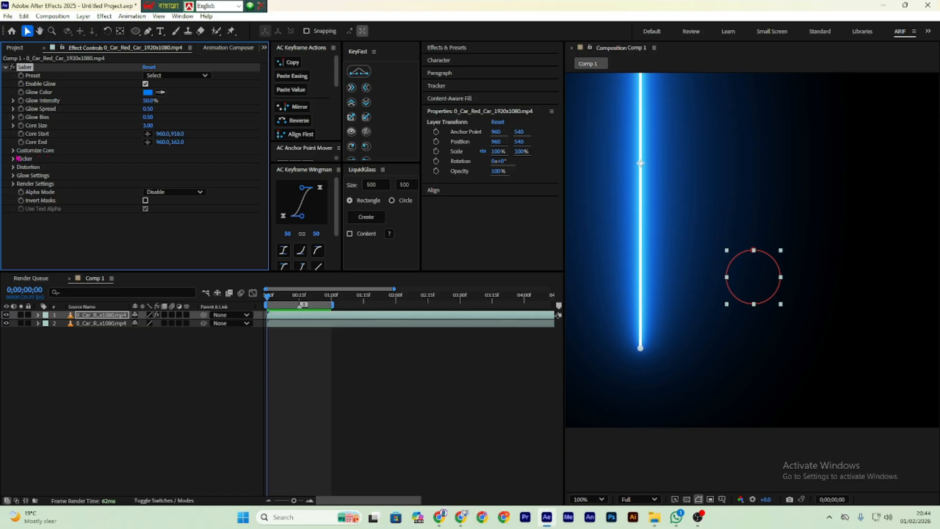
Step: Set Saber's Core Type to Layer Masks in its core customization settings
{"action": "left_click", "coordinate": [15, 155]}
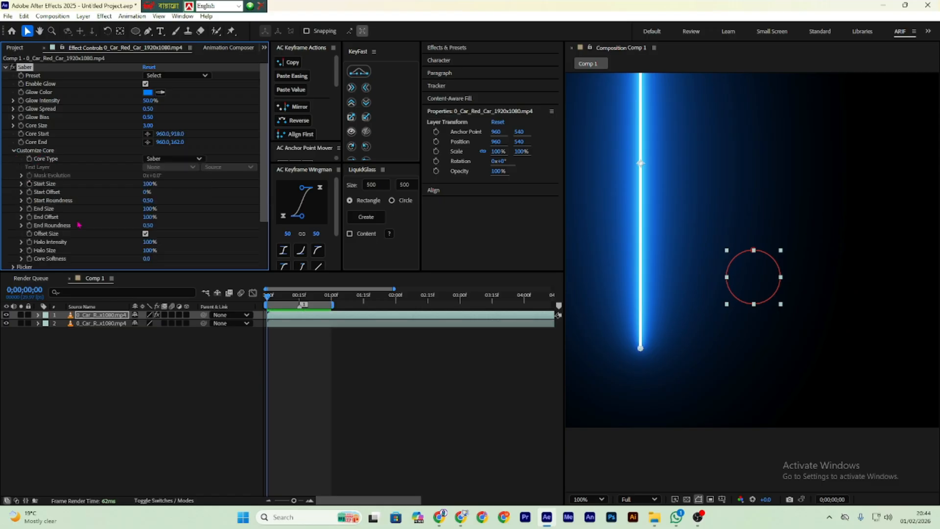
{"action": "scroll", "coordinate": [203, 215], "scroll_direction": "down", "scroll_amount": 2}
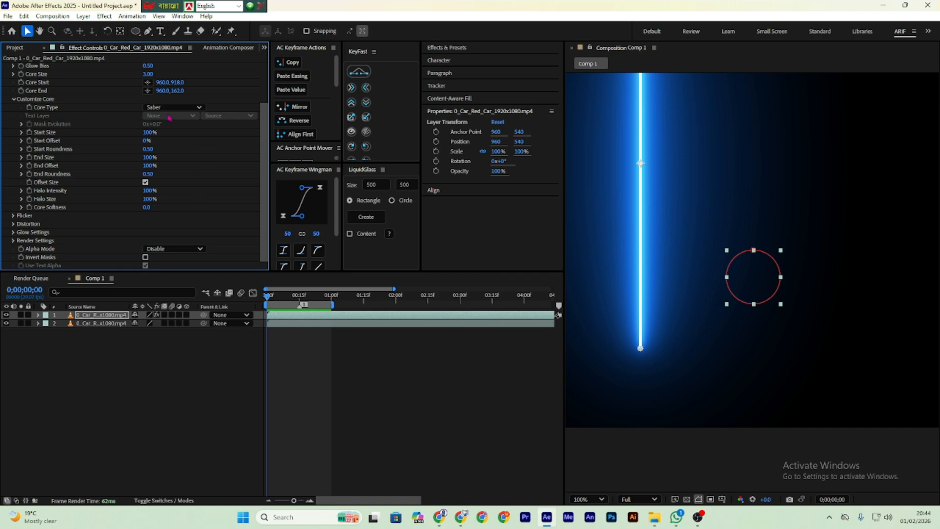
{"action": "left_click", "coordinate": [198, 107]}
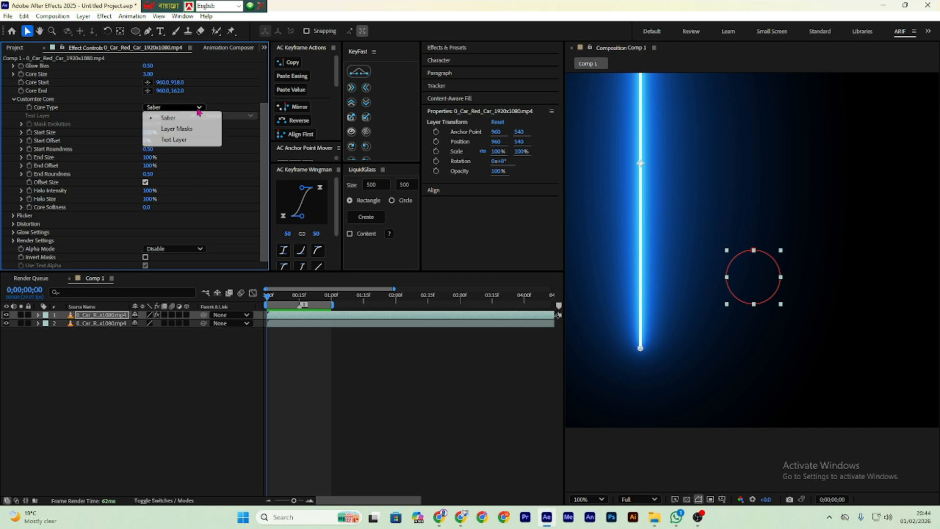
{"action": "left_click", "coordinate": [180, 129]}
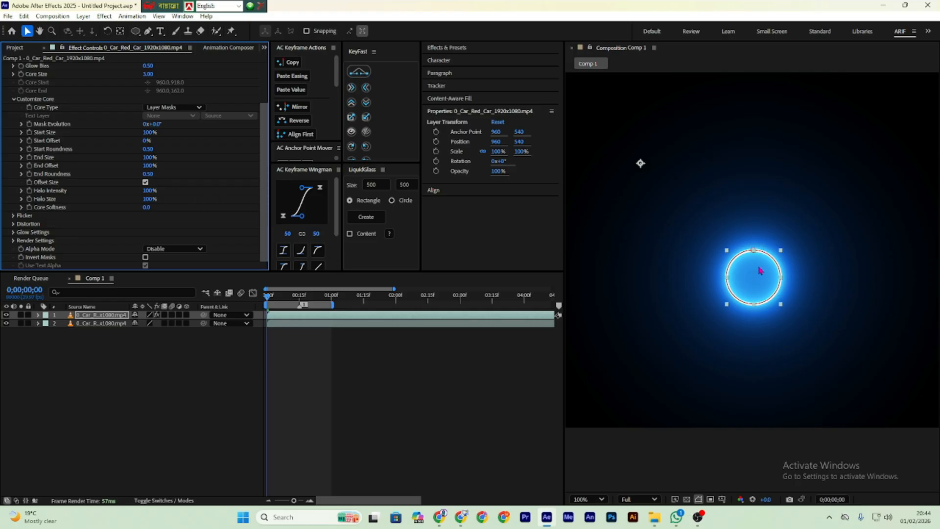
Step: Set Saber's Composite Settings to Transparent in its render settings
{"action": "left_click", "coordinate": [14, 241]}
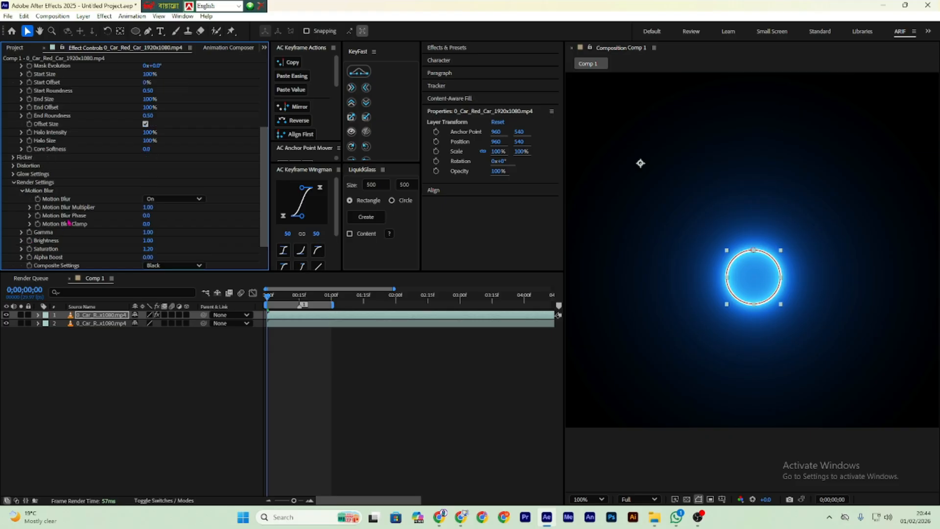
{"action": "scroll", "coordinate": [30, 245], "scroll_direction": "down", "scroll_amount": 3}
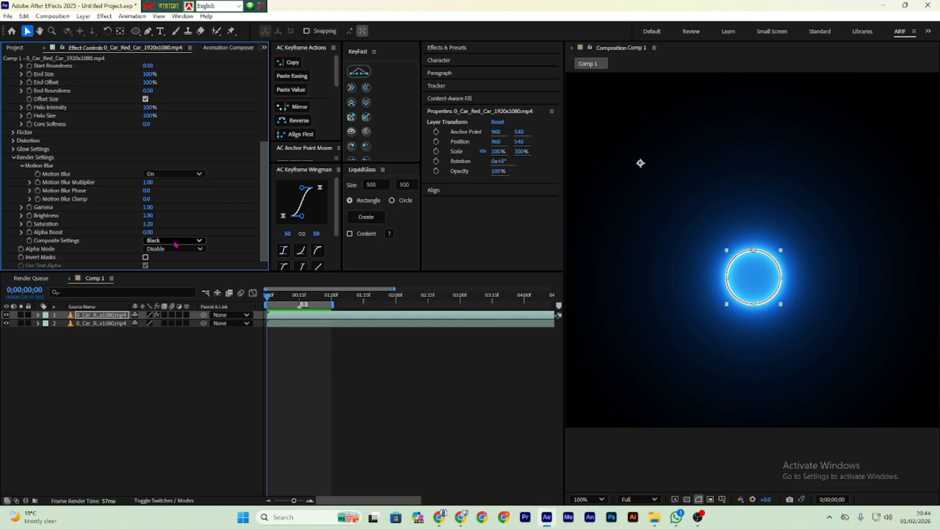
{"action": "left_click", "coordinate": [175, 241]}
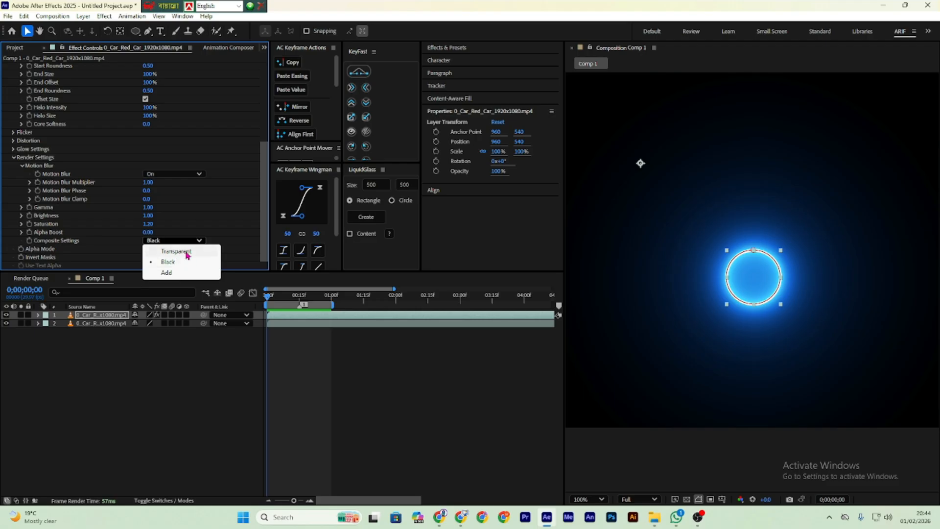
{"action": "left_click", "coordinate": [183, 251]}
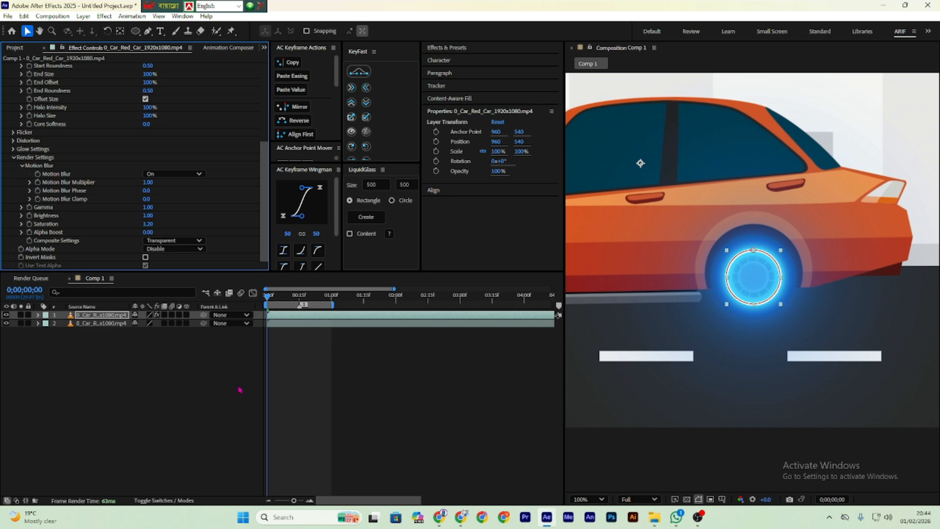
Step: Apply the Neon preset to the Saber effect and set its Start Size to 0%
{"action": "scroll", "coordinate": [158, 252], "scroll_direction": "up", "scroll_amount": 5}
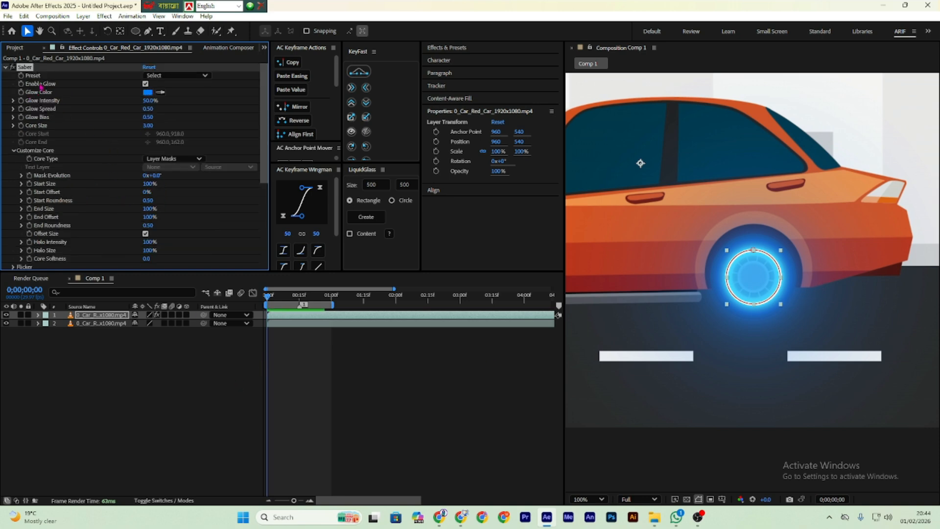
{"action": "left_click", "coordinate": [181, 77]}
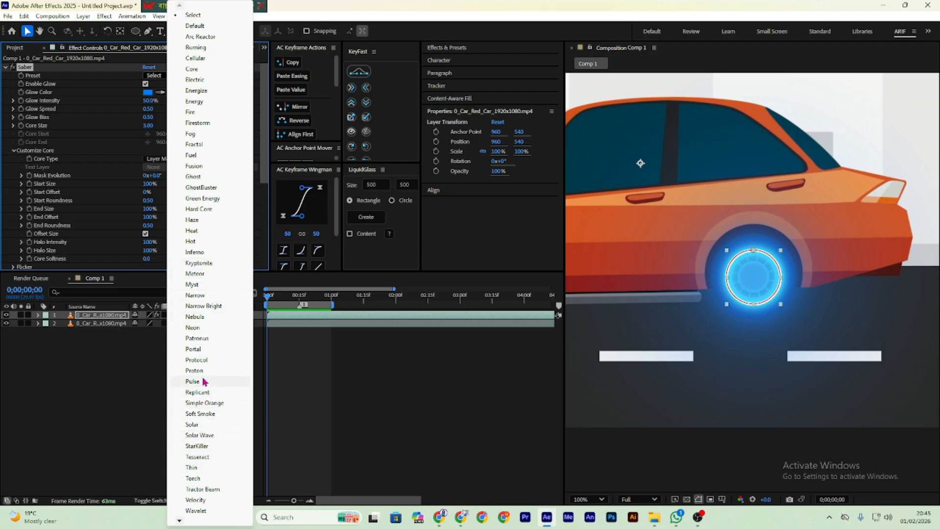
{"action": "left_click", "coordinate": [197, 331]}
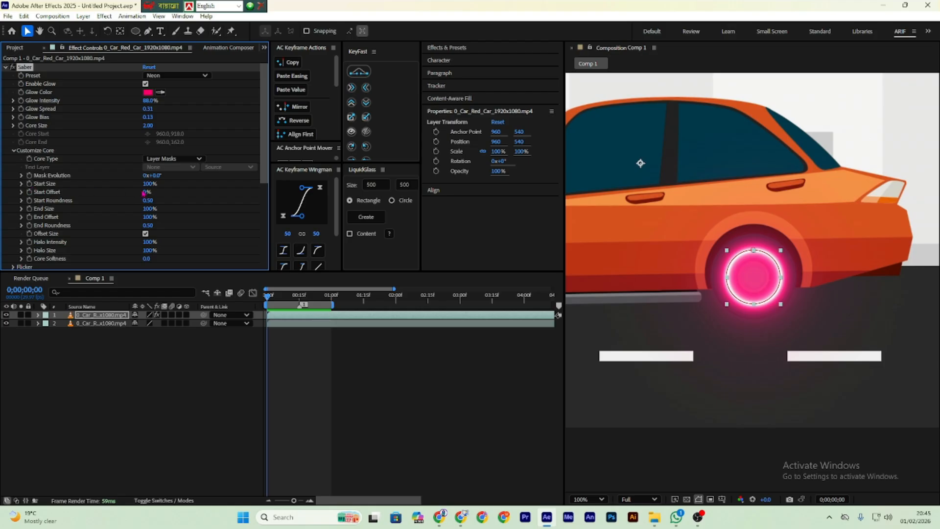
{"action": "left_click_drag", "start_coordinate": [149, 184], "coordinate": [88, 185]}
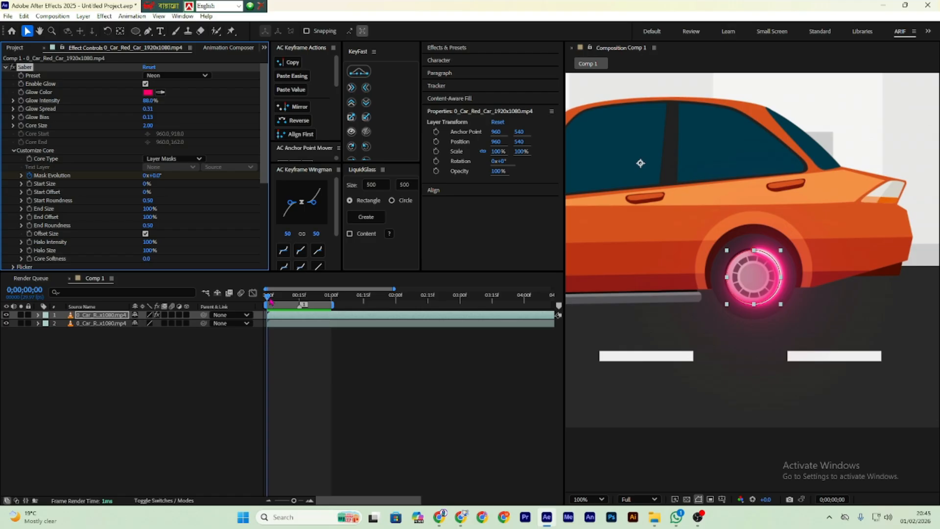
Step: Keyframe Saber's Mask Evolution from 0 at the first frame to 5 revolutions at 0;00;00;29
{"action": "left_click_drag", "start_coordinate": [268, 307], "coordinate": [331, 314]}
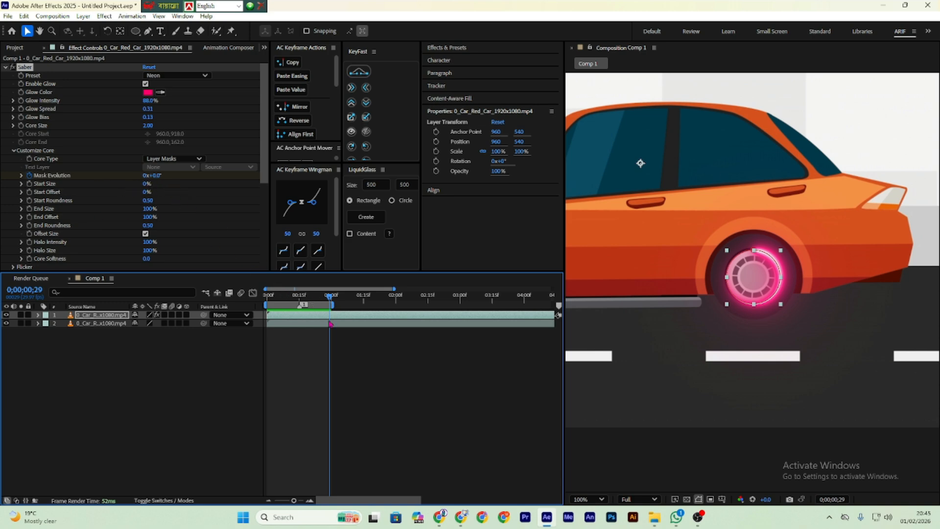
{"action": "left_click", "coordinate": [146, 180]}
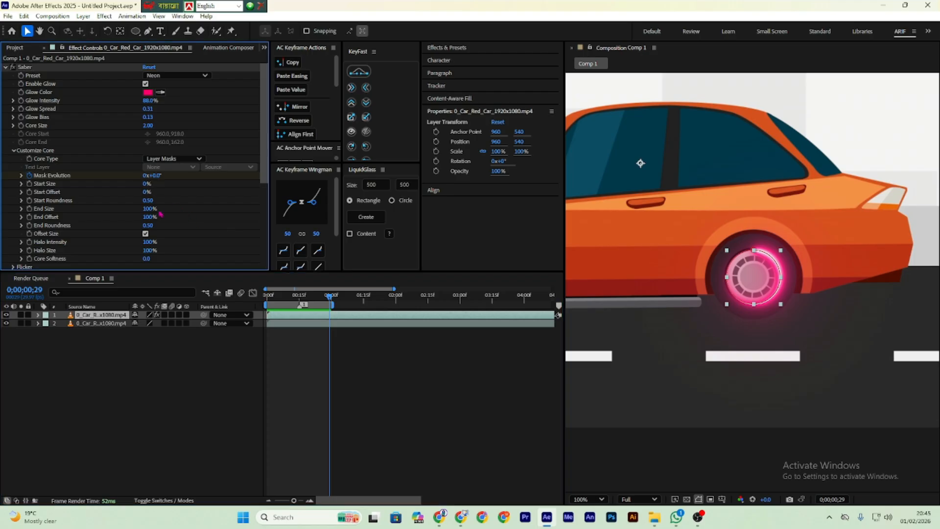
{"action": "left_click", "coordinate": [143, 176]}
{"action": "type", "text": "5"}
{"action": "left_click", "coordinate": [286, 339]}
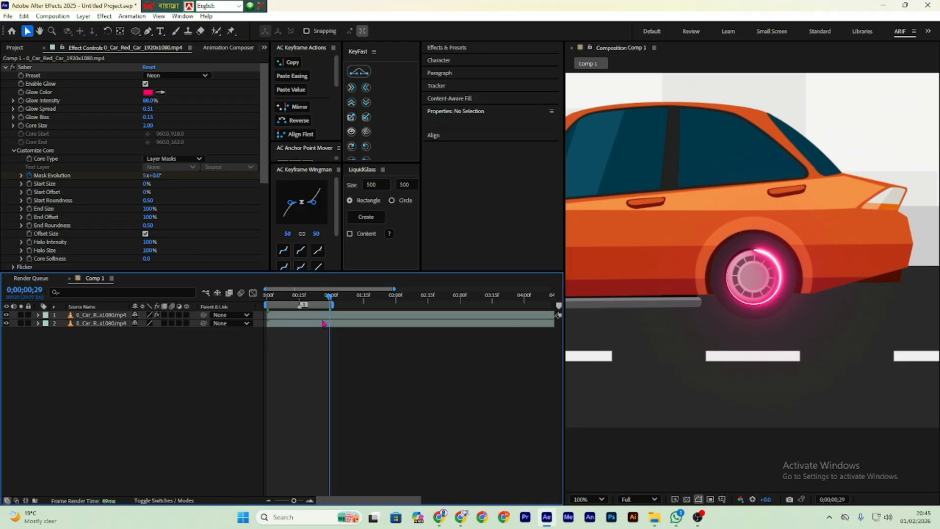
Step: Reveal the upper layer's Mask Evolution keyframes and return the current time to the first frame with the whole car in view
{"action": "left_click", "coordinate": [327, 317]}
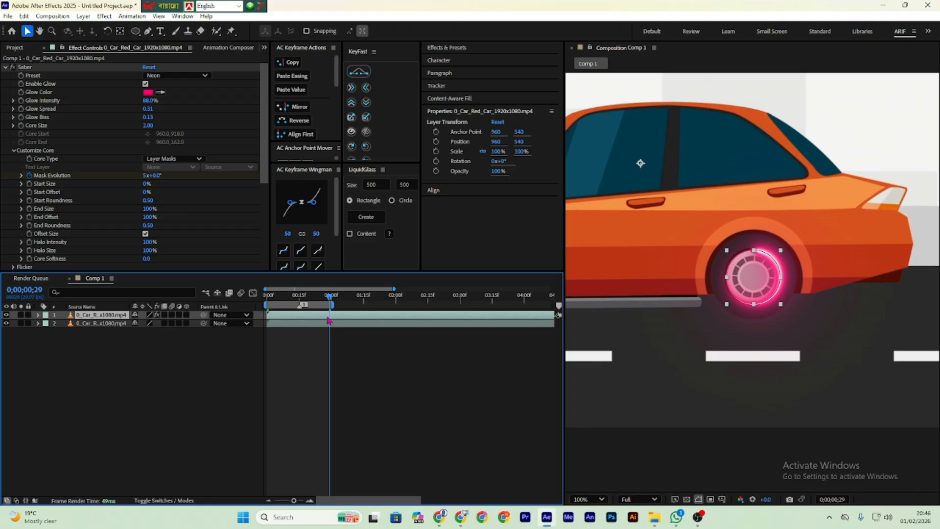
{"action": "key", "text": "u"}
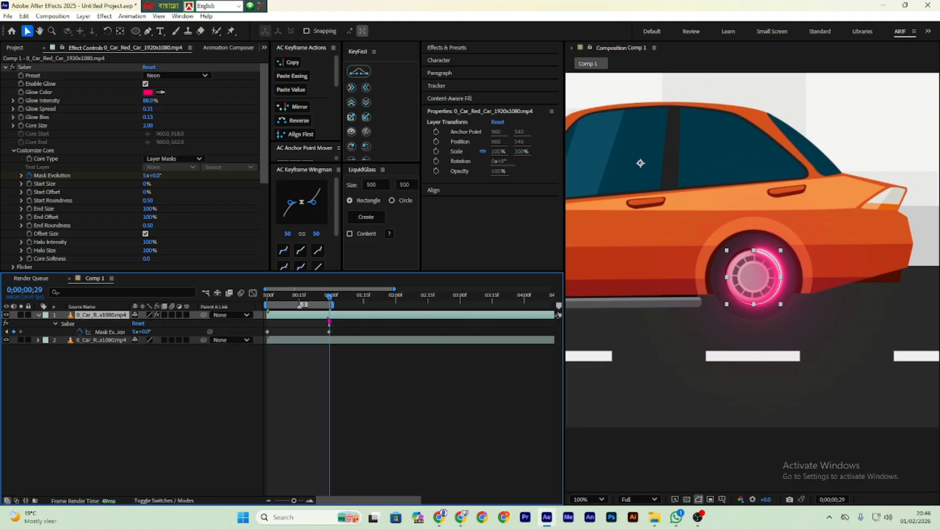
{"action": "left_click_drag", "start_coordinate": [314, 296], "coordinate": [267, 298]}
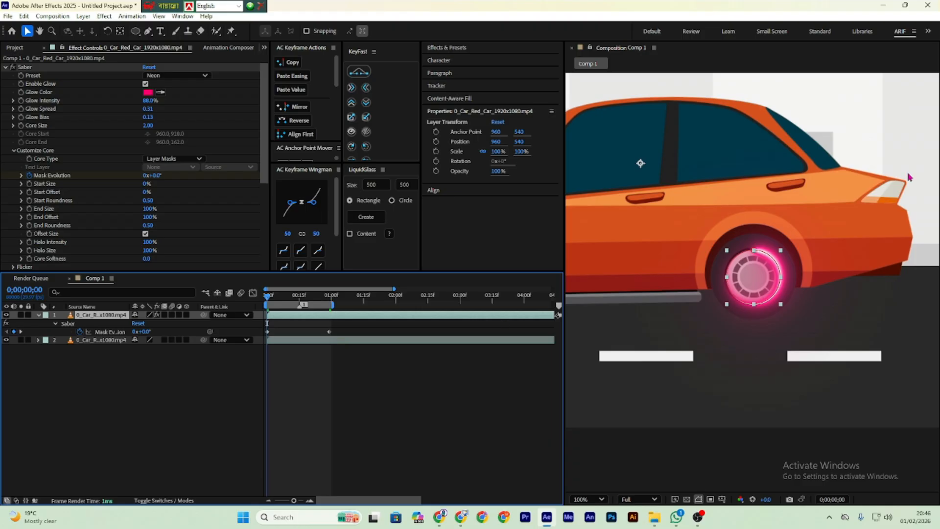
{"action": "scroll", "coordinate": [911, 178], "scroll_direction": "down", "scroll_amount": 2}
{"action": "key", "text": "h"}
{"action": "left_click_drag", "start_coordinate": [691, 232], "coordinate": [736, 214]}
{"action": "key", "text": "v"}
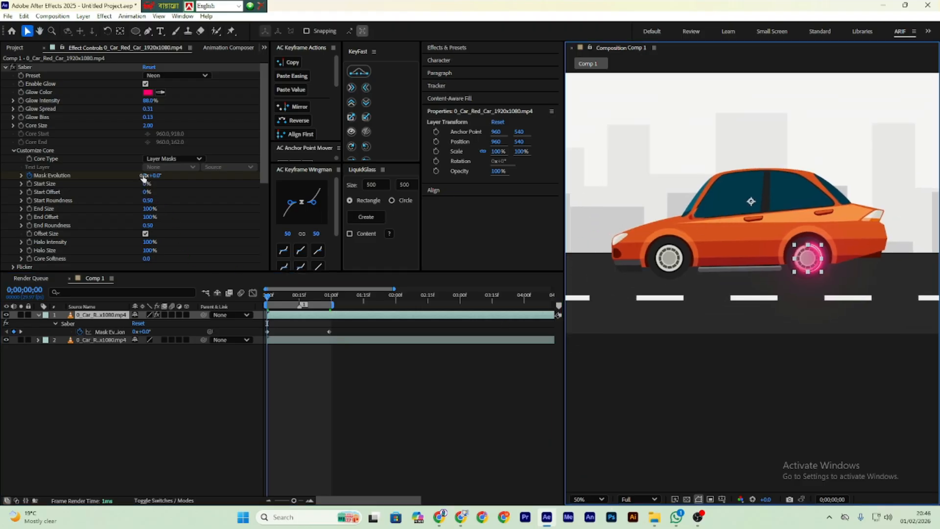
Step: Preview the spinning Neon glow on the rear wheel from the first frame with the wheel enlarged
{"action": "left_click", "coordinate": [329, 332]}
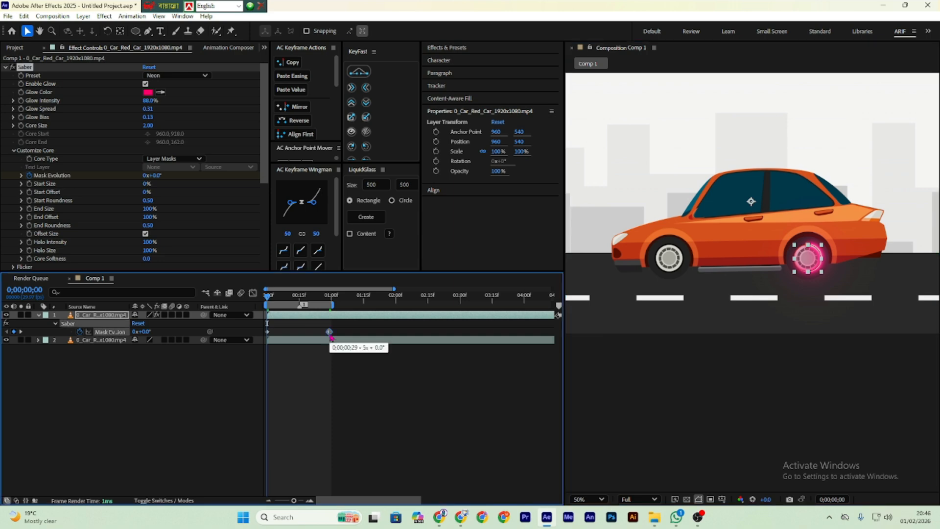
{"action": "left_click", "coordinate": [201, 391]}
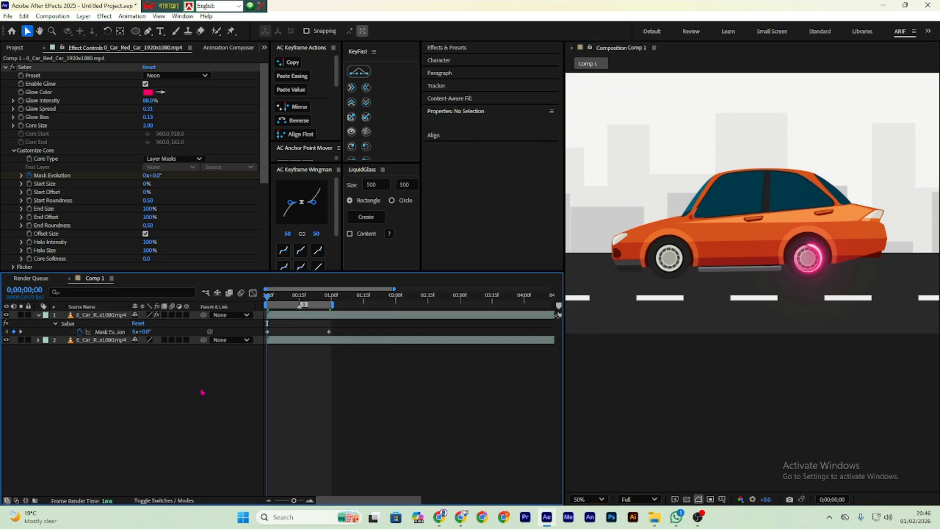
{"action": "key", "text": "space"}
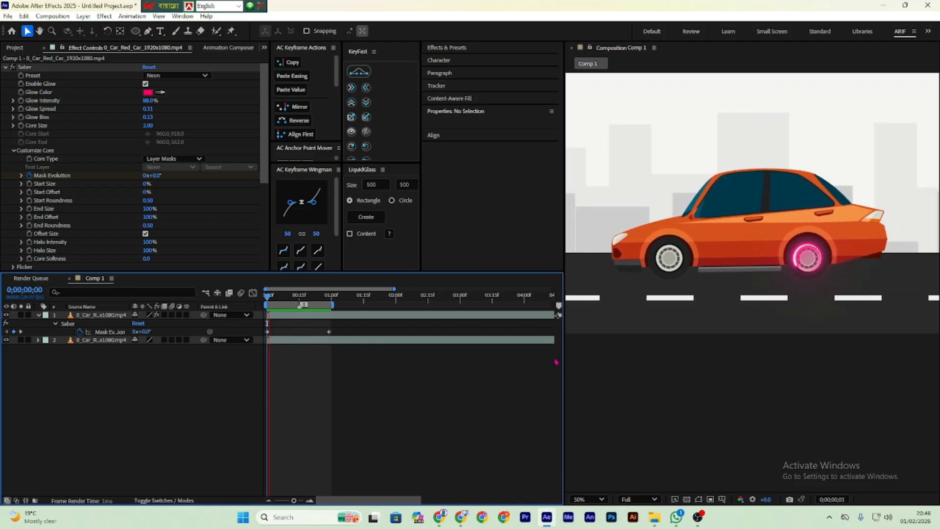
{"action": "scroll", "coordinate": [847, 252], "scroll_direction": "up", "scroll_amount": 2}
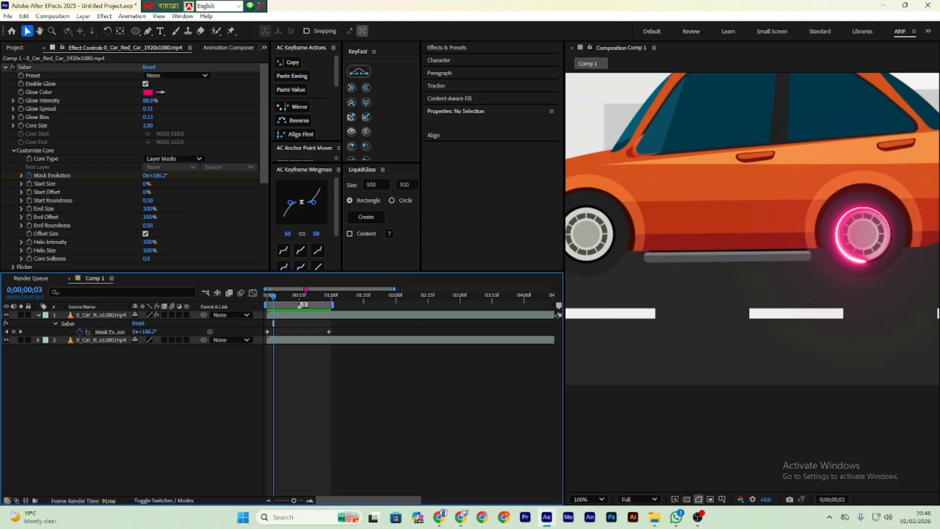
{"action": "left_click_drag", "start_coordinate": [289, 297], "coordinate": [266, 297]}
{"action": "key", "text": "space"}
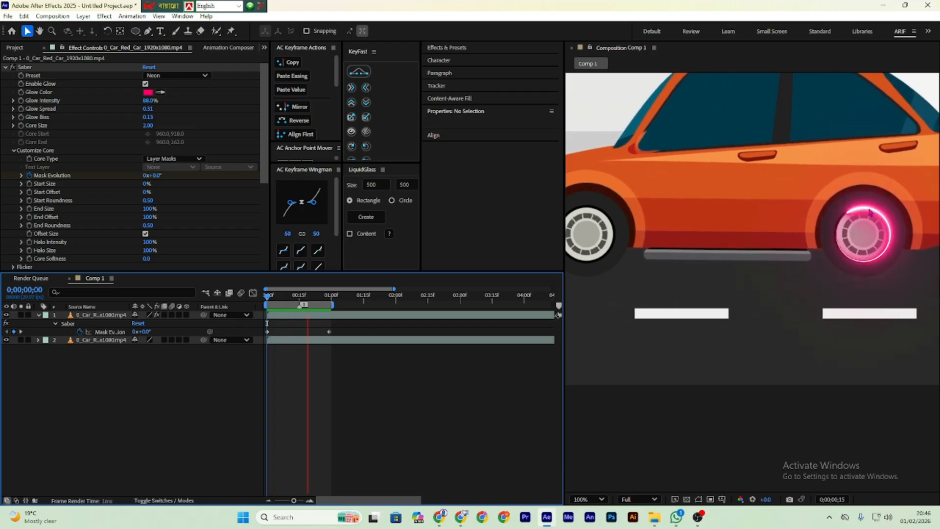
{"action": "key", "text": "space"}
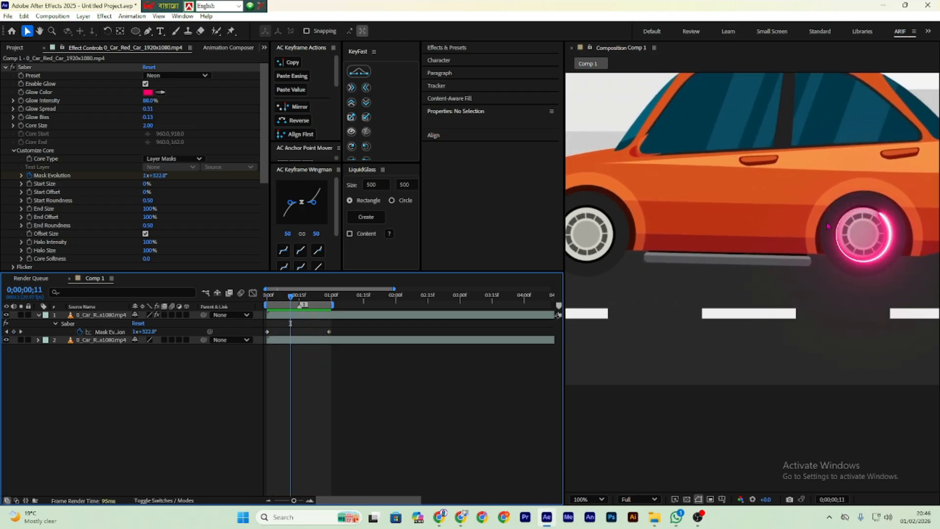
Step: Try the Electric and Fusion presets on the rear wheel's Saber effect
{"action": "left_click", "coordinate": [188, 76]}
{"action": "left_click", "coordinate": [188, 79]}
{"action": "left_click", "coordinate": [202, 77]}
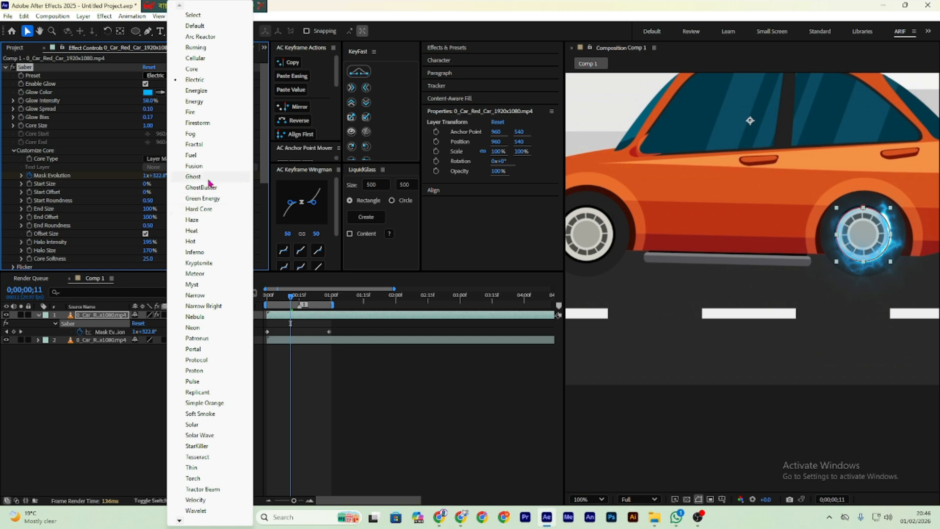
{"action": "left_click", "coordinate": [201, 167]}
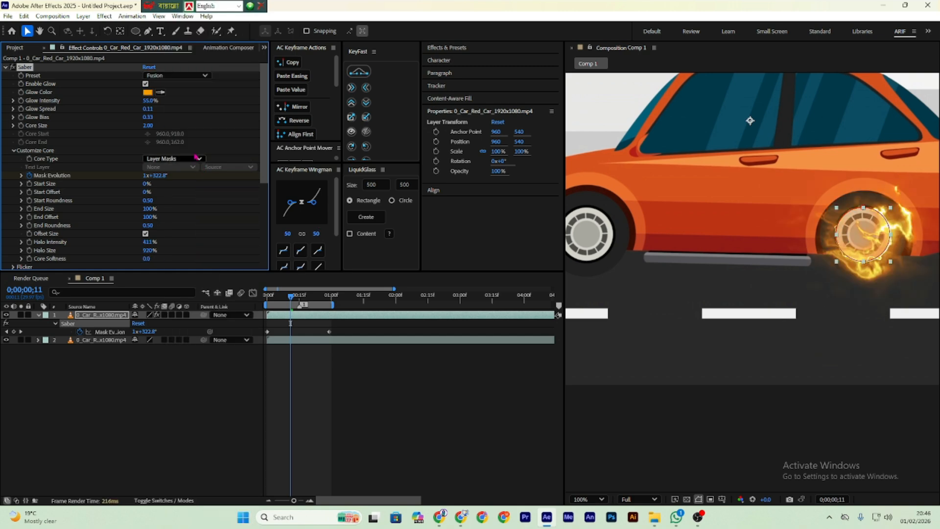
Step: Apply the Fuel preset to the rear wheel's Saber effect and preview it from the first frame
{"action": "left_click", "coordinate": [186, 76]}
{"action": "left_click", "coordinate": [194, 155]}
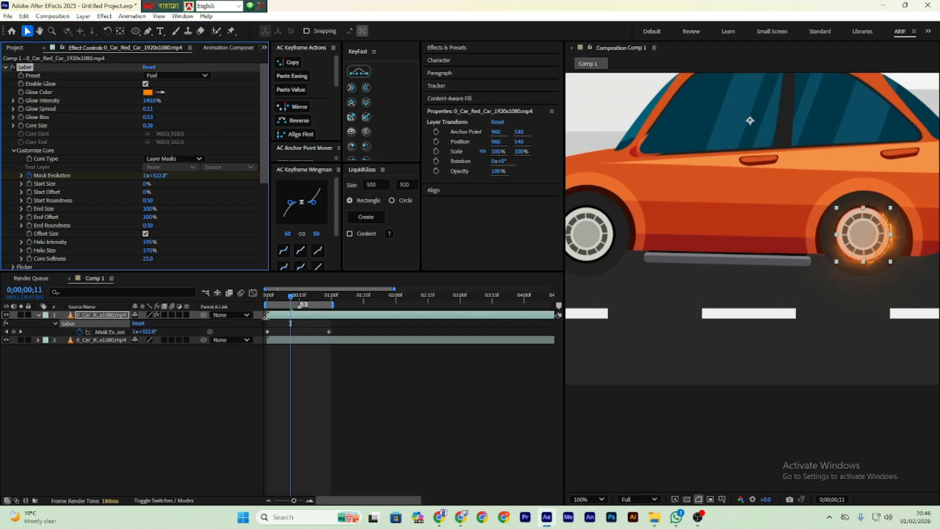
{"action": "left_click_drag", "start_coordinate": [292, 298], "coordinate": [263, 303]}
{"action": "key", "text": "space"}
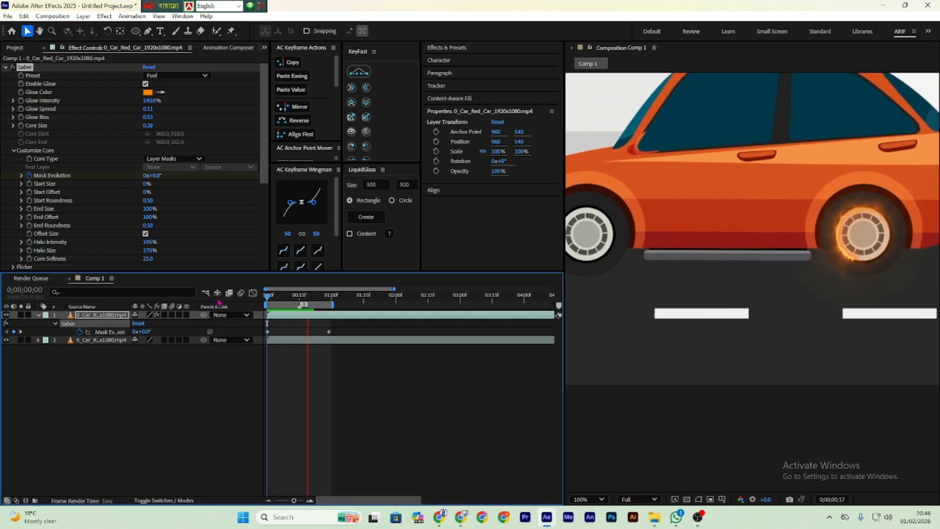
{"action": "key", "text": "space"}
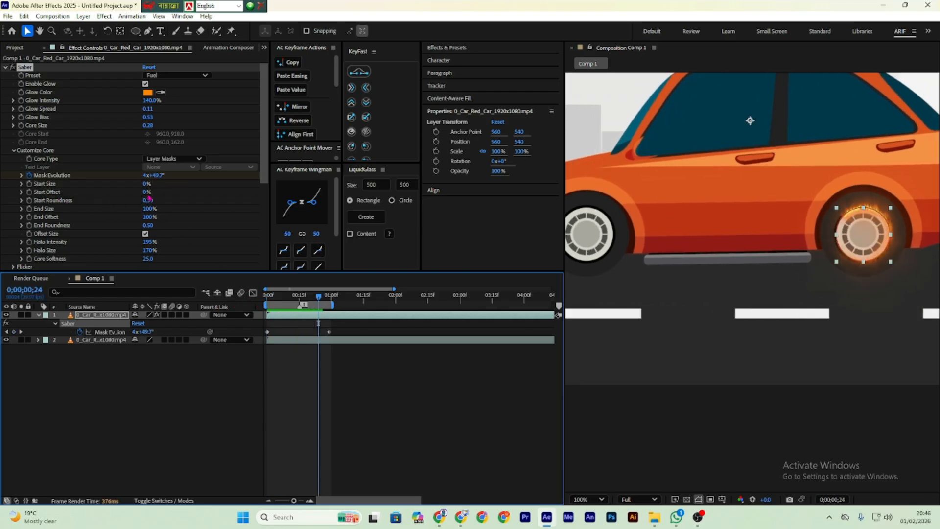
Step: Set Saber's Start Offset to 35% on the rear wheel glow
{"action": "left_click_drag", "start_coordinate": [147, 191], "coordinate": [179, 196]}
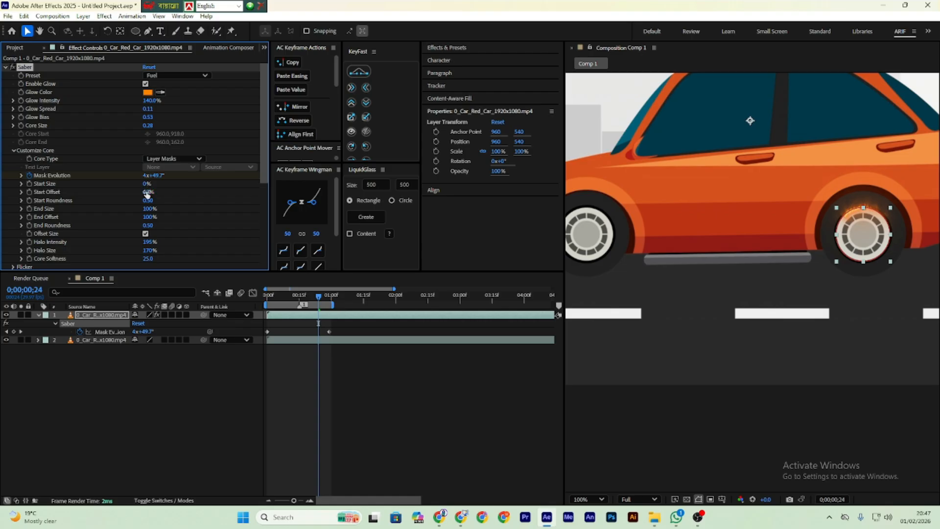
{"action": "mouse_move", "coordinate": [147, 192]}
{"action": "left_mouse_down"}
{"action": "mouse_move", "coordinate": [174, 194]}
{"action": "mouse_move", "coordinate": [130, 204]}
{"action": "mouse_move", "coordinate": [147, 203]}
{"action": "left_mouse_up"}
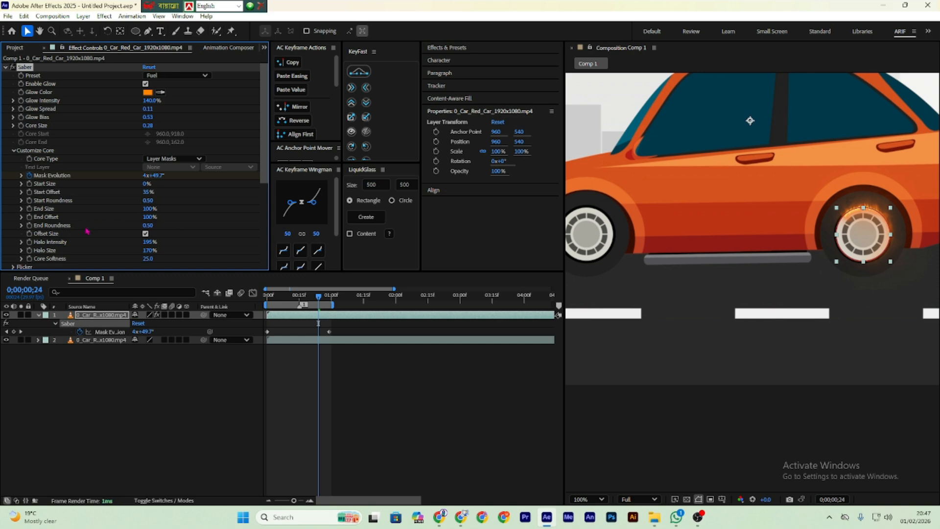
{"action": "scroll", "coordinate": [87, 231], "scroll_direction": "down", "scroll_amount": 5}
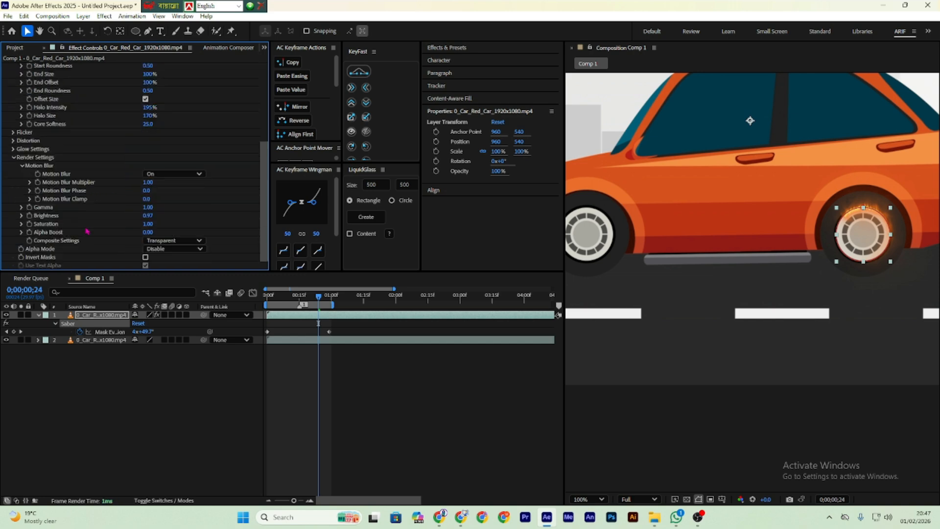
Step: Collapse the upper layer's properties and preview the Fuel glow from the first frame with the whole car in view
{"action": "left_click", "coordinate": [39, 315]}
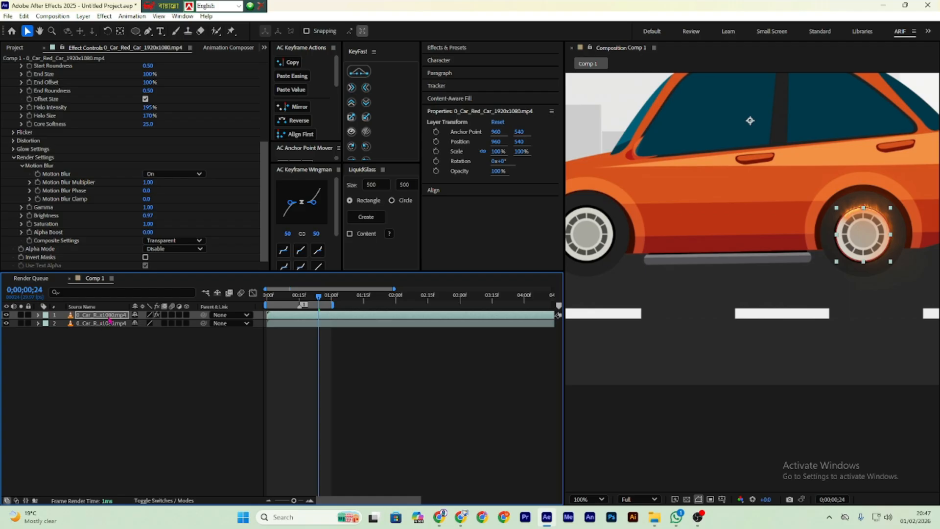
{"action": "key", "text": "comma"}
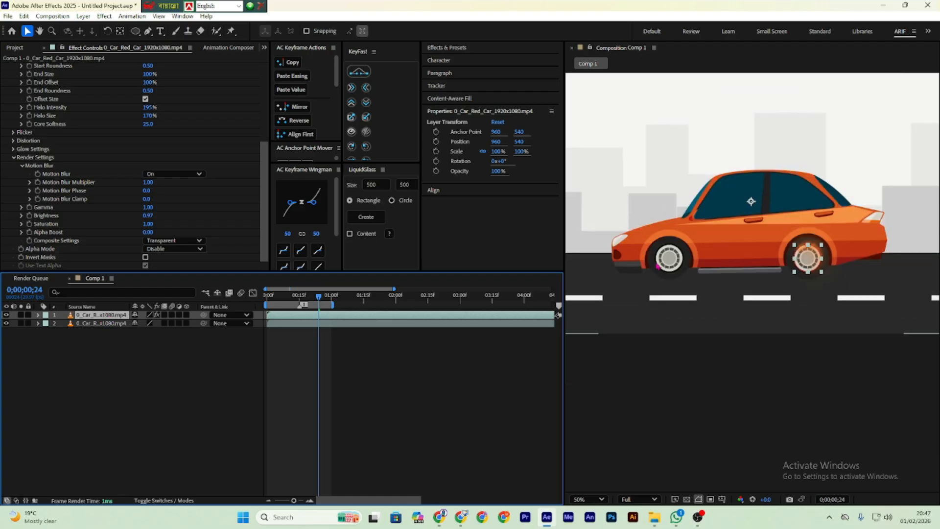
{"action": "left_click", "coordinate": [103, 323]}
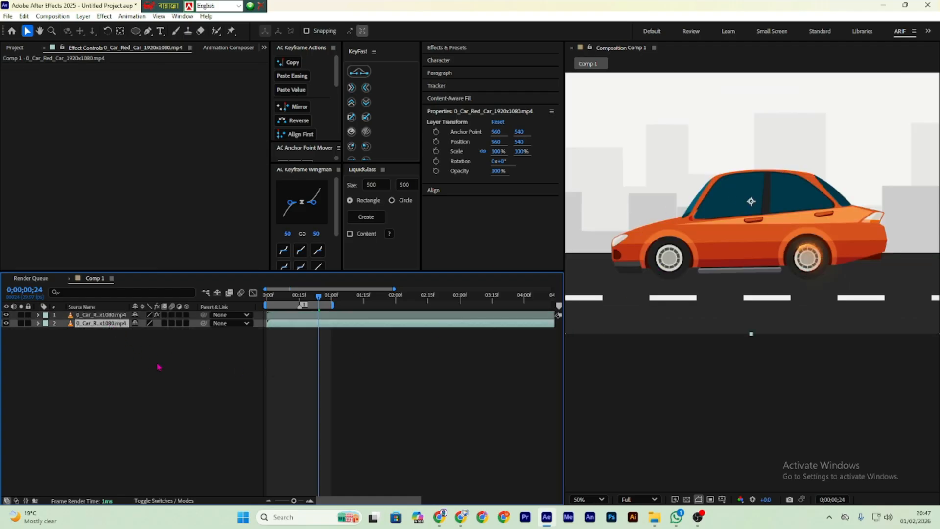
{"action": "key", "text": "ctrl+s"}
{"action": "left_click", "coordinate": [434, 267]}
{"action": "left_click_drag", "start_coordinate": [320, 296], "coordinate": [260, 302]}
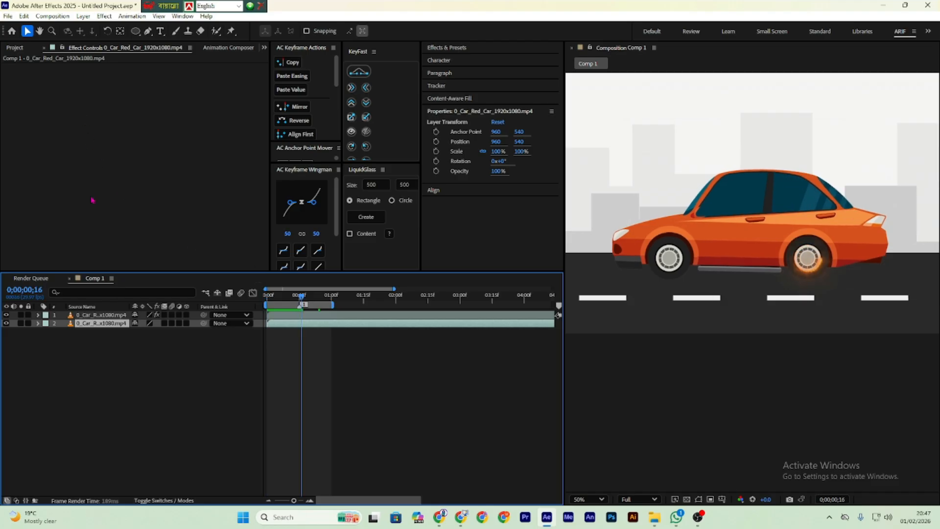
{"action": "key", "text": "space"}
Step: Duplicate the upper Saber layer and move the copy onto the front wheel, at about position 396, 538
{"action": "left_click", "coordinate": [97, 314]}
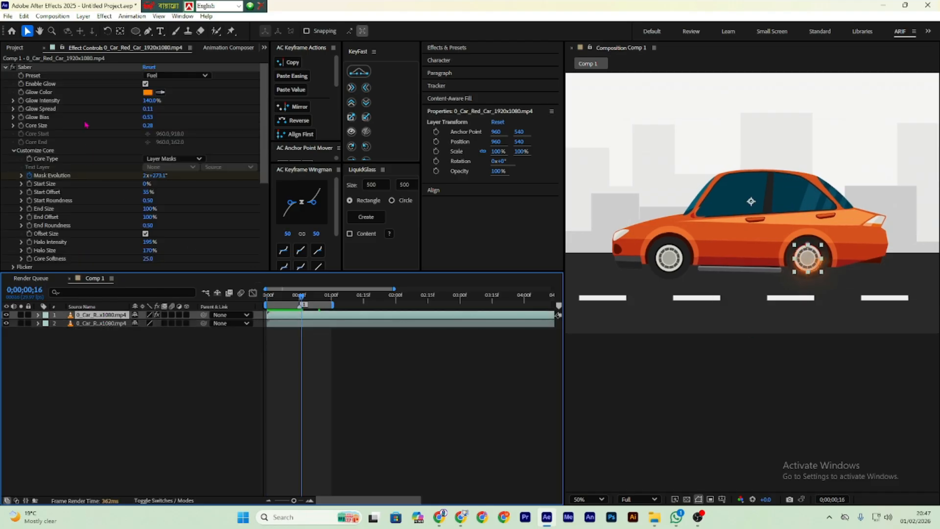
{"action": "left_click", "coordinate": [41, 75]}
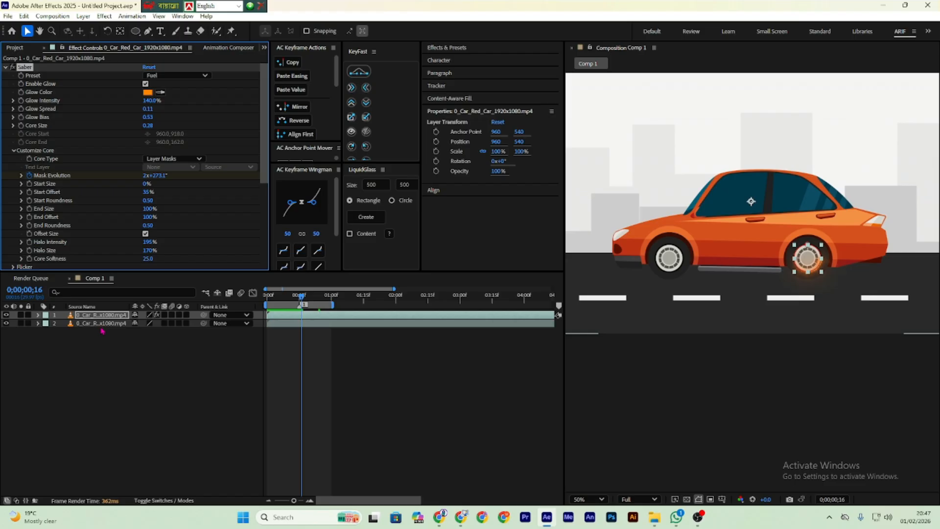
{"action": "left_click", "coordinate": [112, 348]}
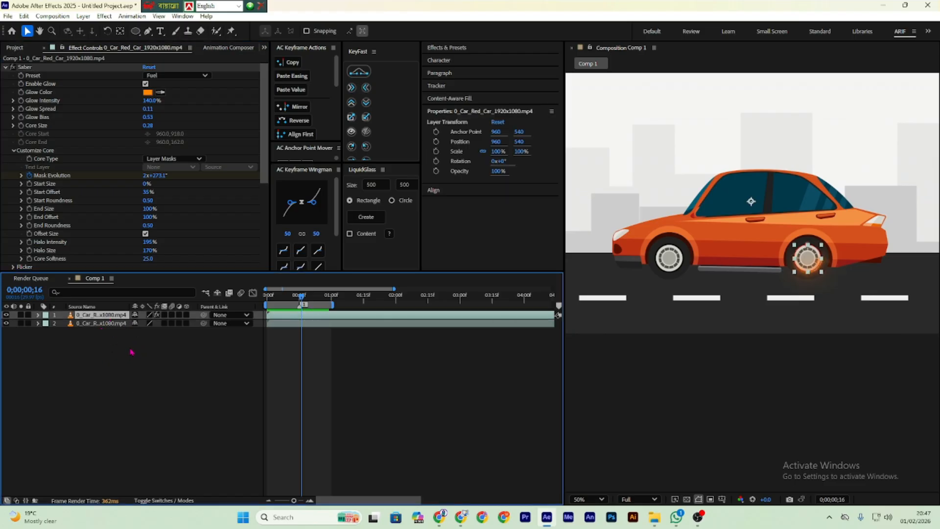
{"action": "key", "text": "ctrl+d"}
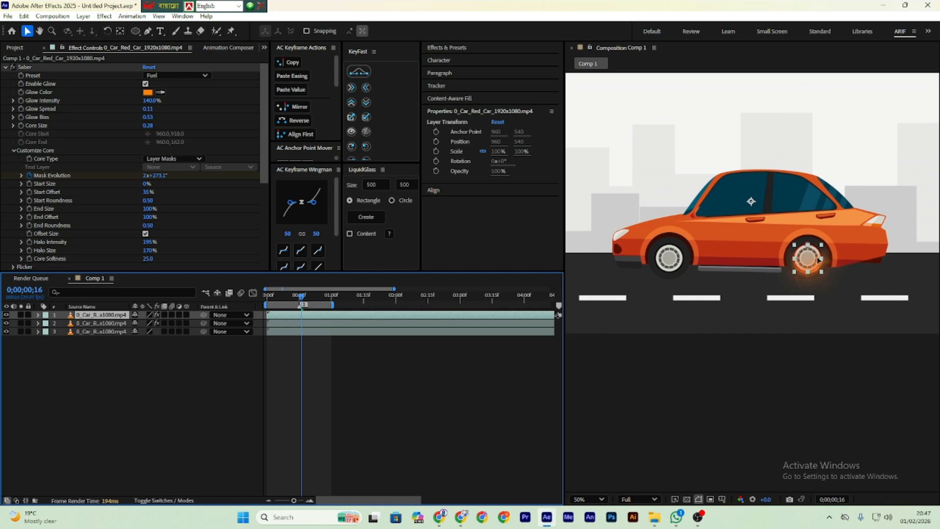
{"action": "left_click_drag", "start_coordinate": [815, 262], "coordinate": [672, 258]}
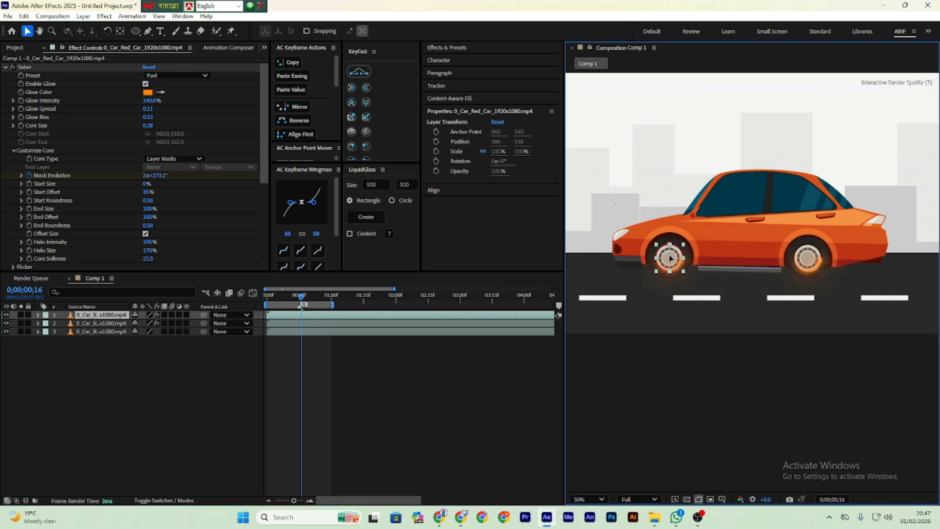
Step: Preview the Fuel glow on both wheels from the first frame
{"action": "left_click_drag", "start_coordinate": [301, 297], "coordinate": [174, 298]}
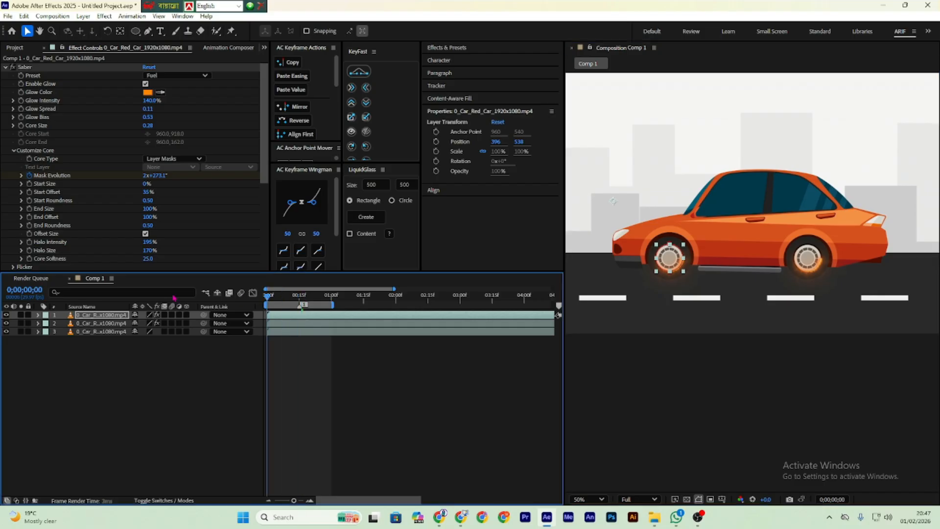
{"action": "key", "text": "space"}
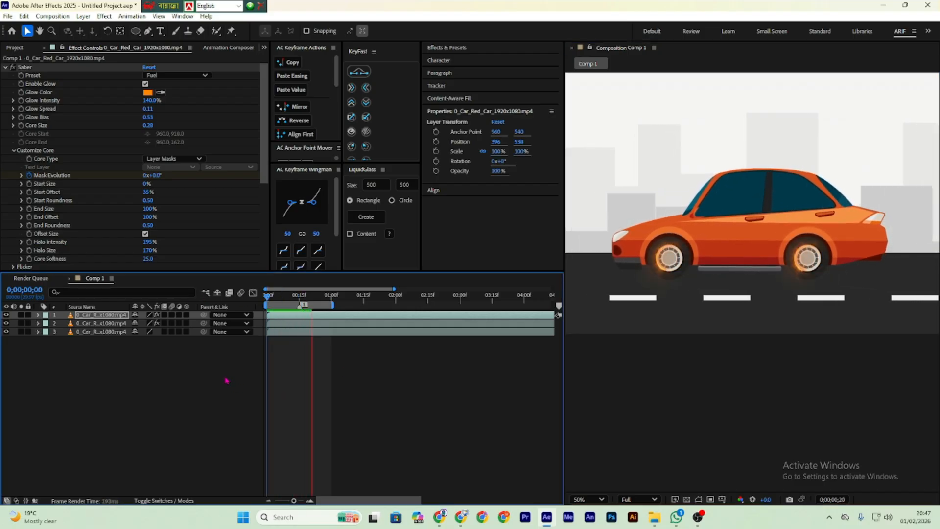
{"action": "key", "text": "space"}
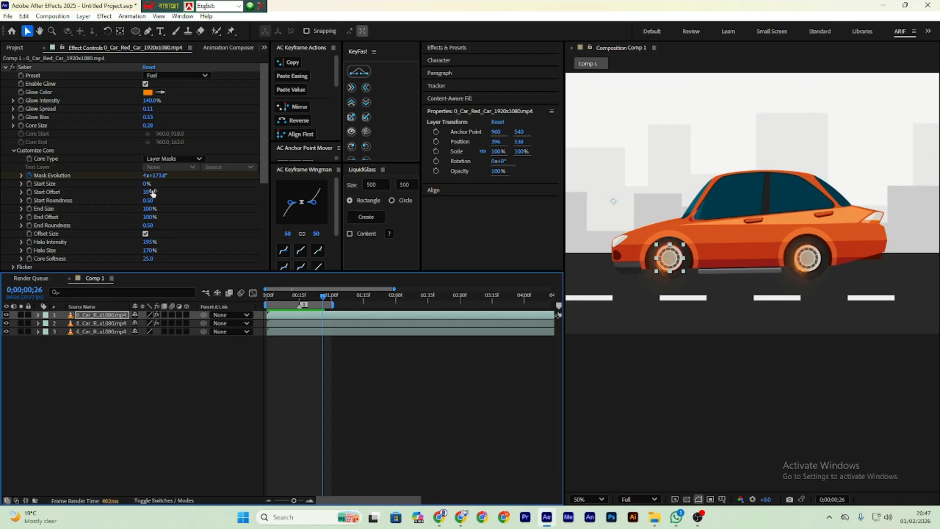
Step: Apply the Neon preset to the front wheel's Saber effect
{"action": "left_click", "coordinate": [45, 69]}
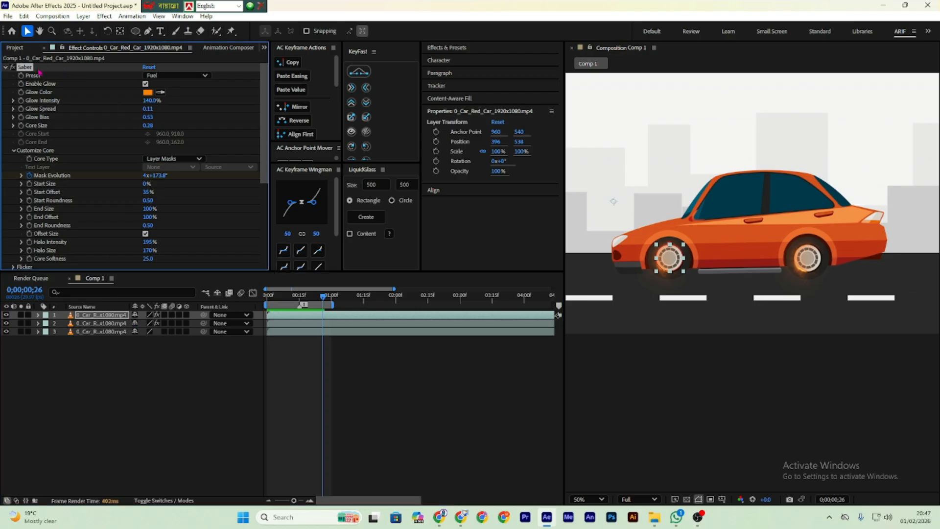
{"action": "left_click", "coordinate": [176, 76]}
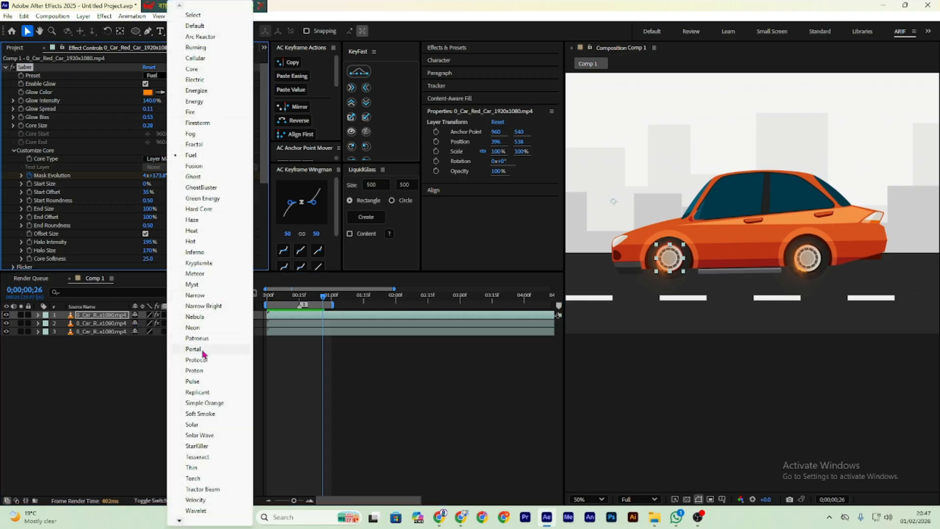
{"action": "left_click", "coordinate": [194, 328]}
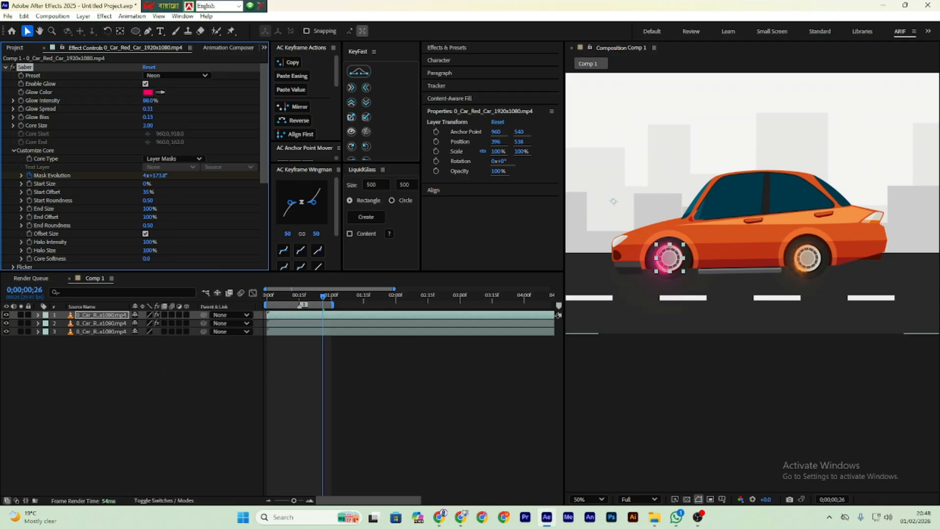
Step: Play the composition from the first frame to check the Neon front wheel and Fuel rear wheel together
{"action": "left_click", "coordinate": [698, 517]}
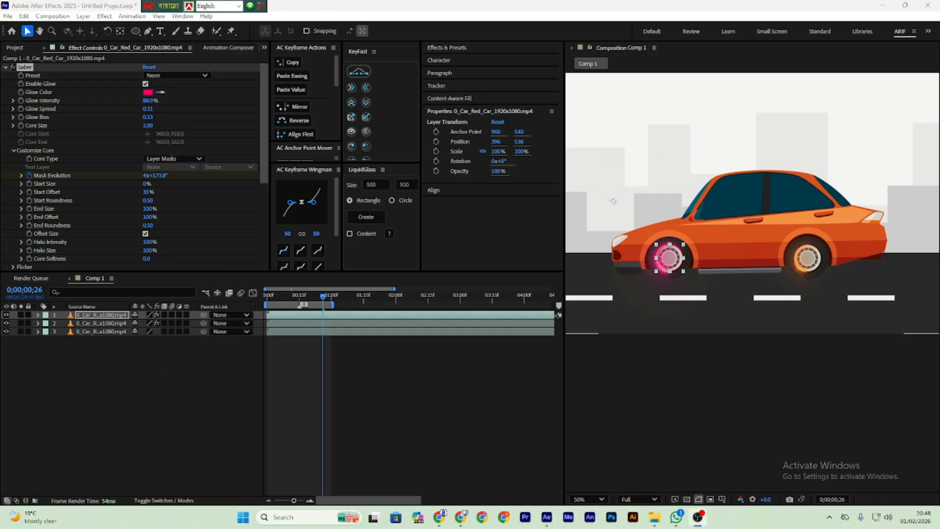
{"action": "left_click_drag", "start_coordinate": [323, 296], "coordinate": [267, 297]}
{"action": "key", "text": "space"}
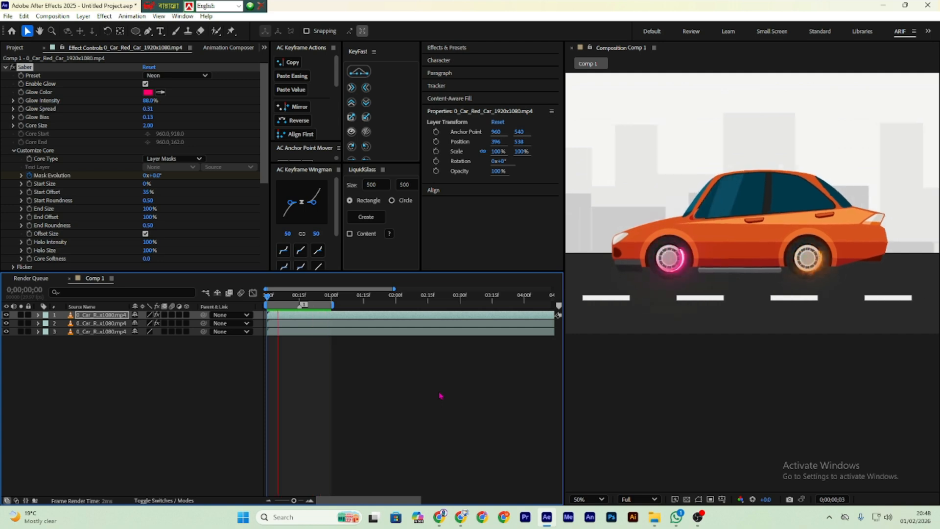
{"action": "key", "text": "space"}
{"action": "key", "text": "space"}
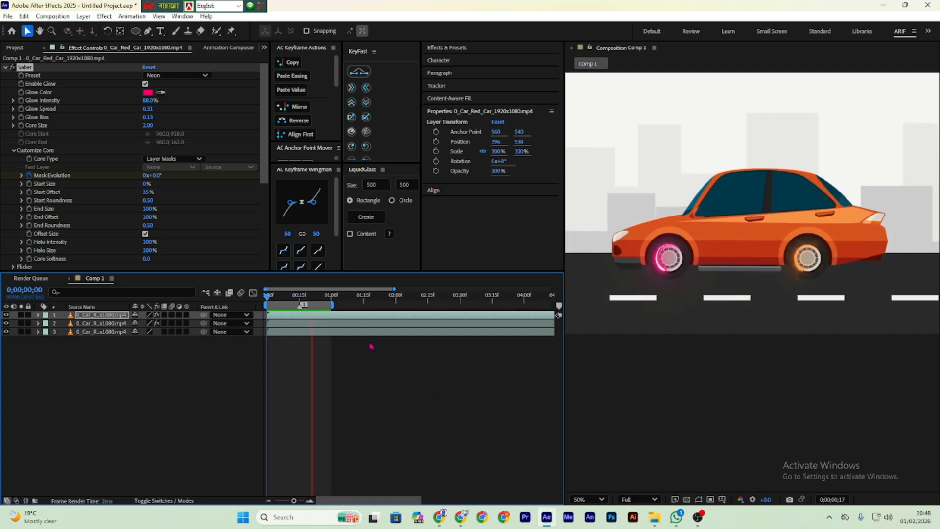
{"action": "key", "text": "space"}
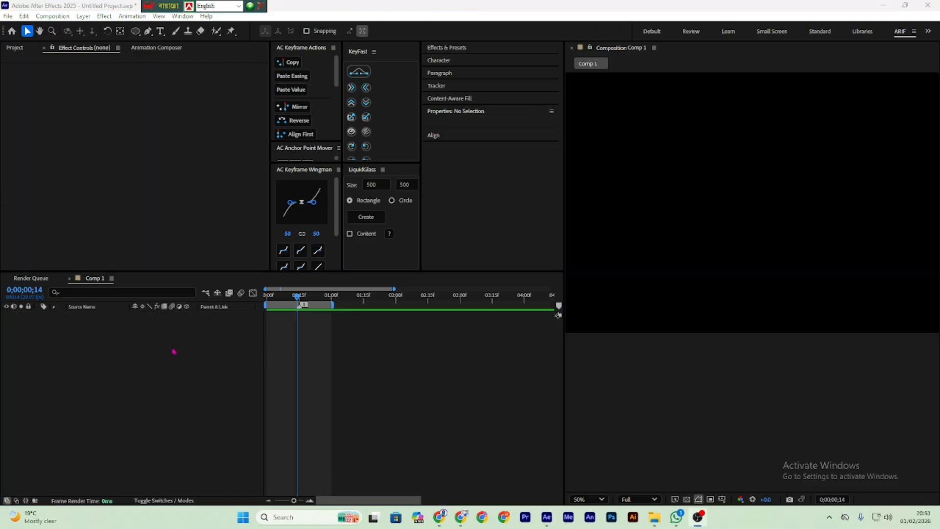
Step: Add a text layer reading SABER, move it near the composition's centre, and centre its anchor point on the text
{"action": "left_click", "coordinate": [160, 31]}
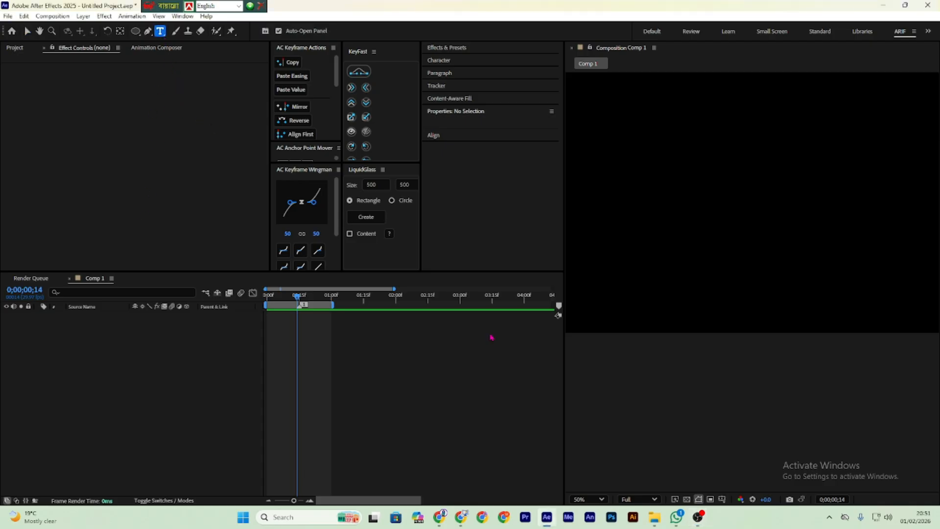
{"action": "left_click", "coordinate": [713, 196]}
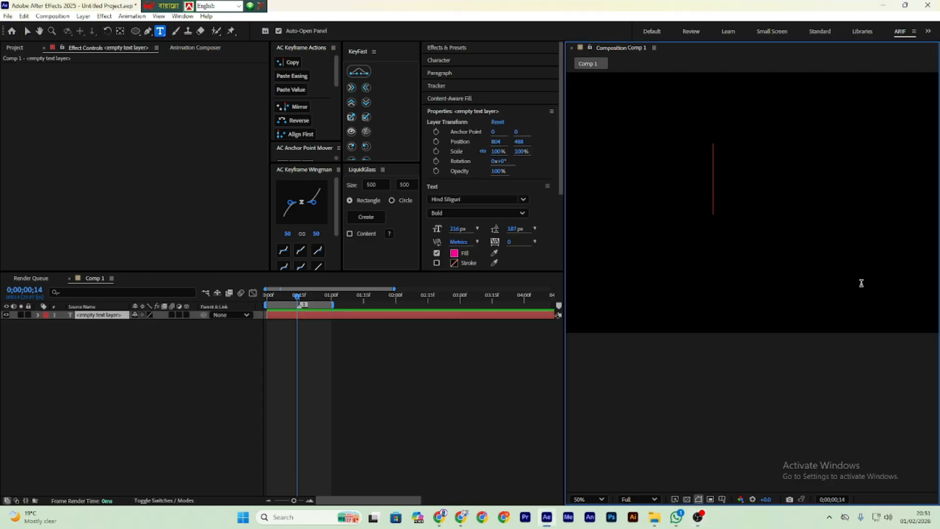
{"action": "type", "text": "SABER"}
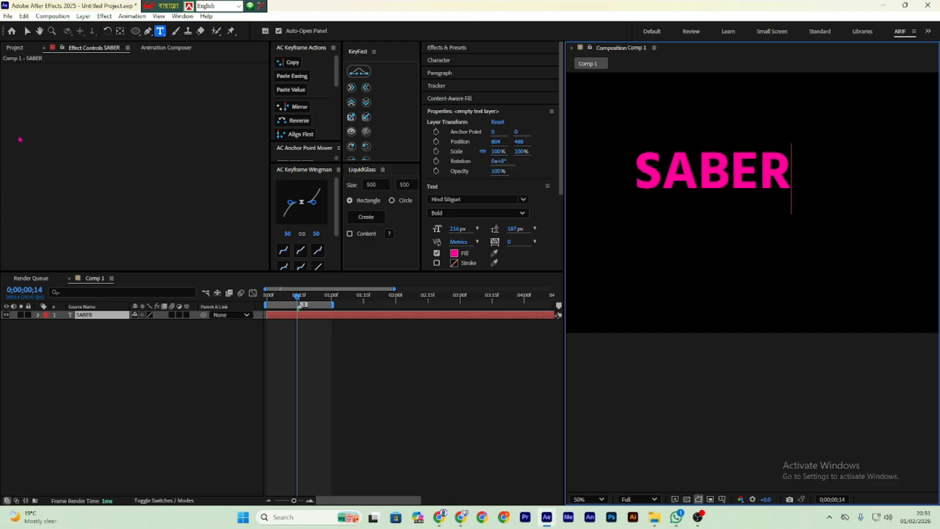
{"action": "left_click", "coordinate": [27, 30]}
{"action": "left_click_drag", "start_coordinate": [712, 188], "coordinate": [763, 212]}
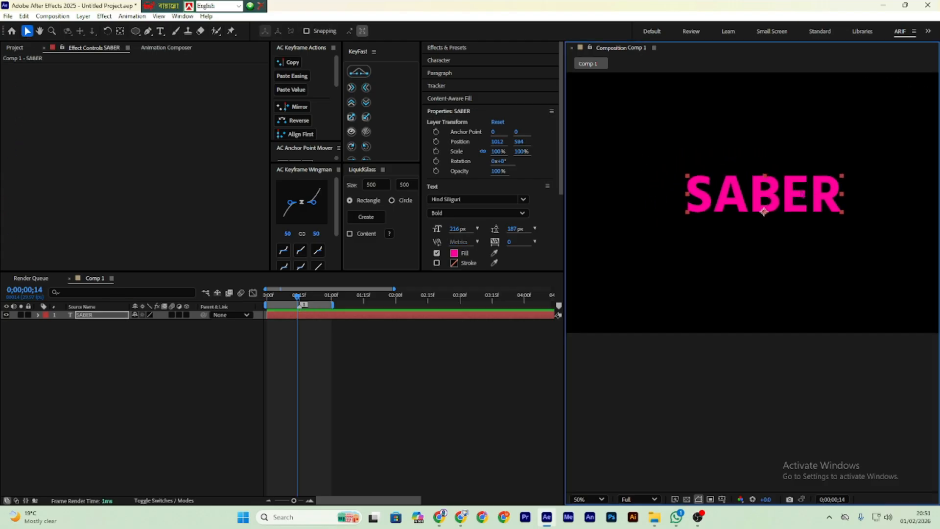
{"action": "key", "text": "ctrl+alt+Home"}
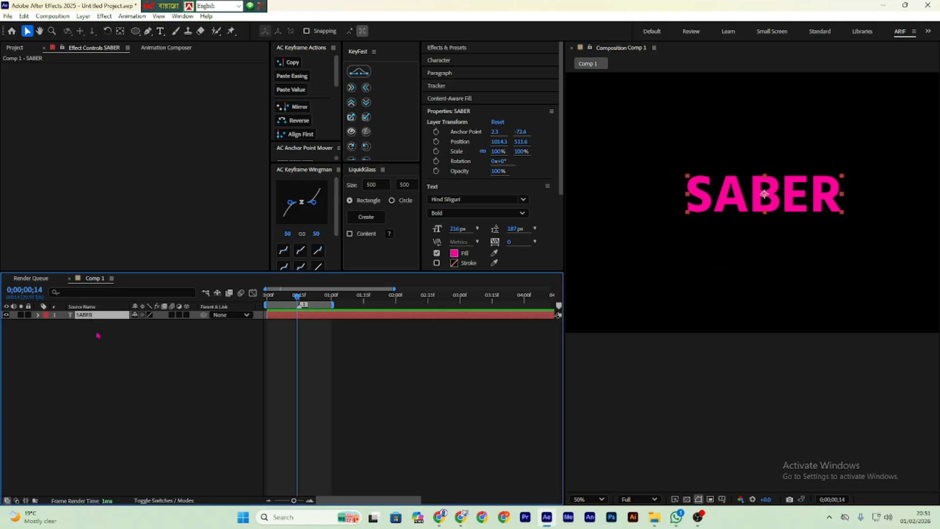
Step: Create a white 1920 x 1080 px solid layer above the SABER text
{"action": "left_click", "coordinate": [113, 376]}
{"action": "left_click", "coordinate": [91, 315]}
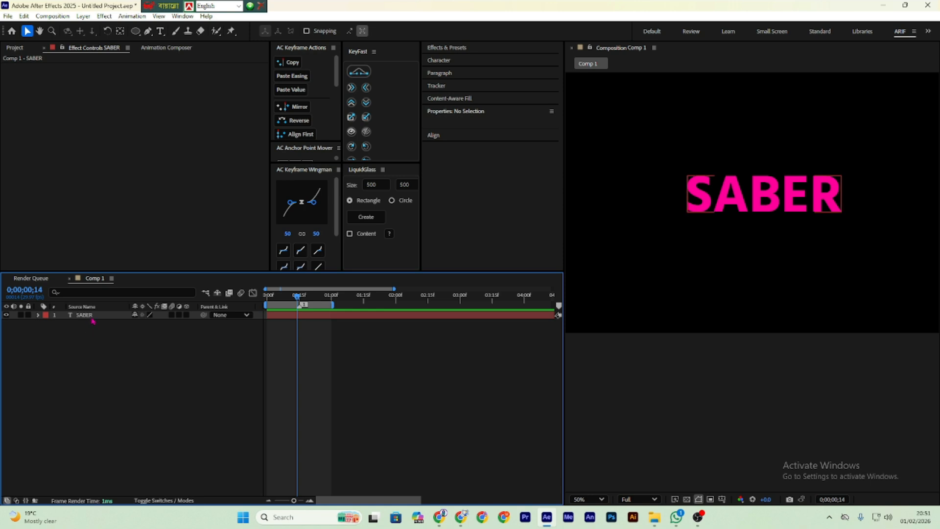
{"action": "right_click", "coordinate": [105, 340]}
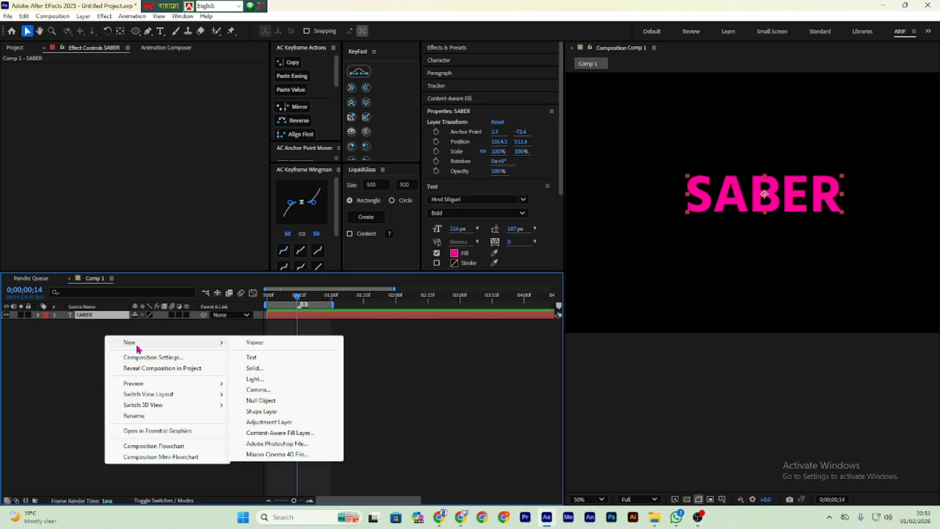
{"action": "left_click", "coordinate": [90, 373]}
{"action": "right_click", "coordinate": [90, 373]}
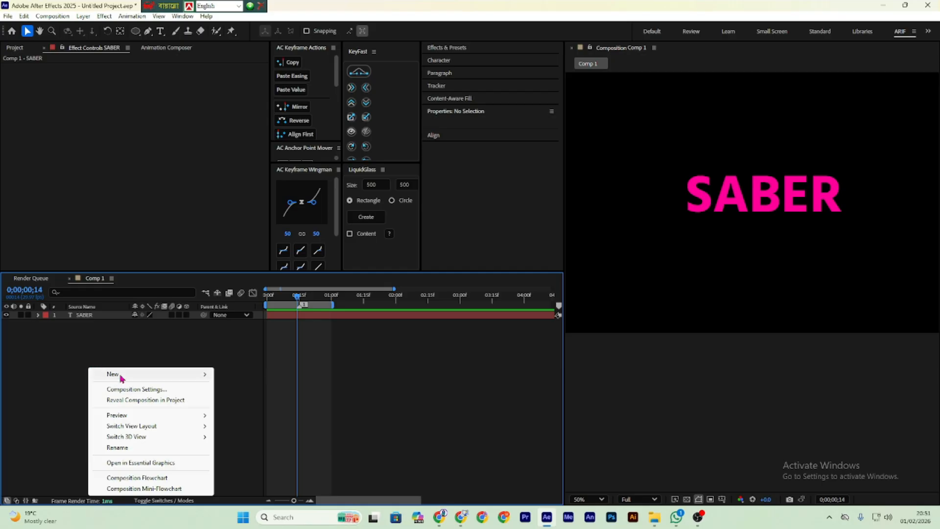
{"action": "mouse_move", "coordinate": [113, 374]}
{"action": "left_click", "coordinate": [238, 400]}
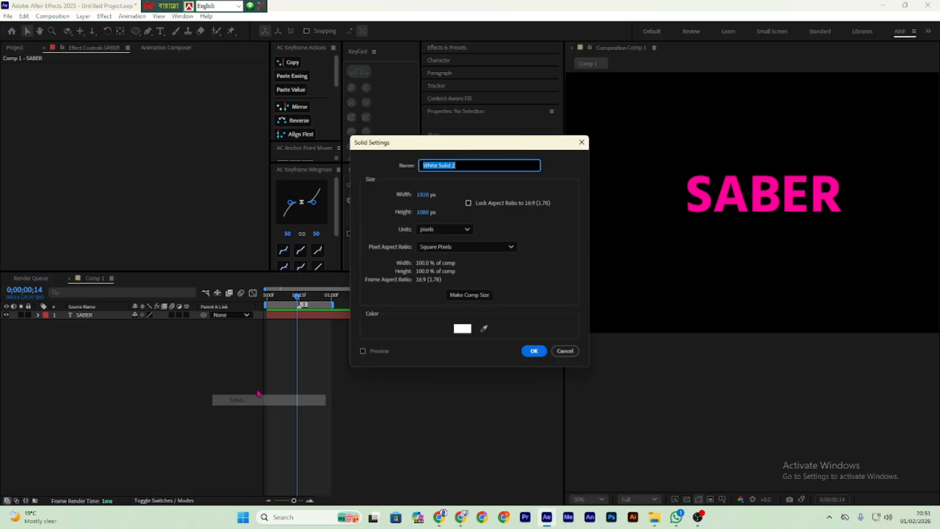
{"action": "left_click", "coordinate": [534, 351]}
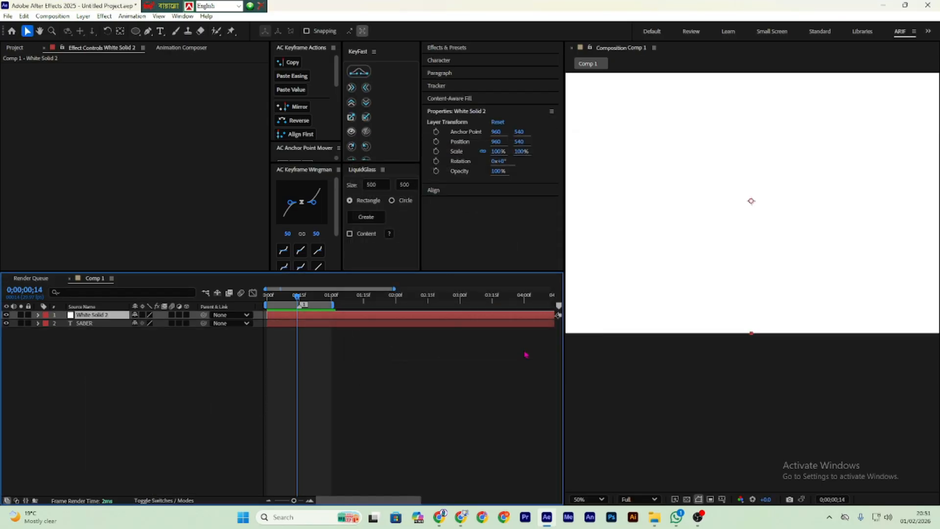
Step: Apply the Saber effect to the new white solid
{"action": "scroll", "coordinate": [808, 201], "scroll_direction": "down", "scroll_amount": 2}
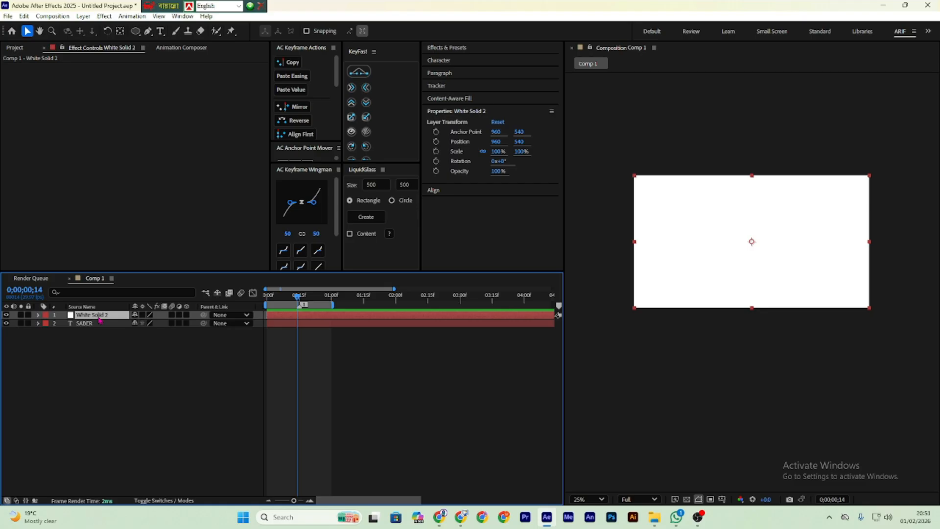
{"action": "key", "text": "ctrl+space"}
{"action": "type", "text": "sa"}
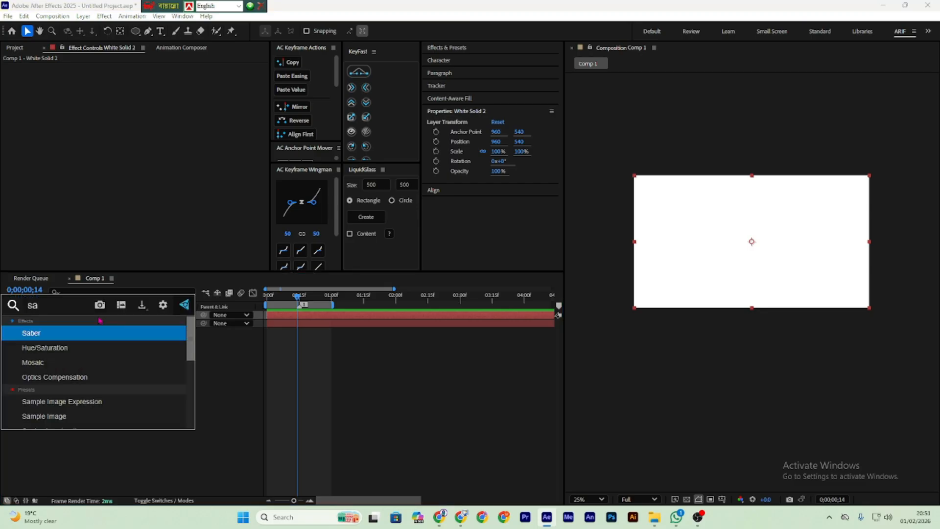
{"action": "key", "text": "Return"}
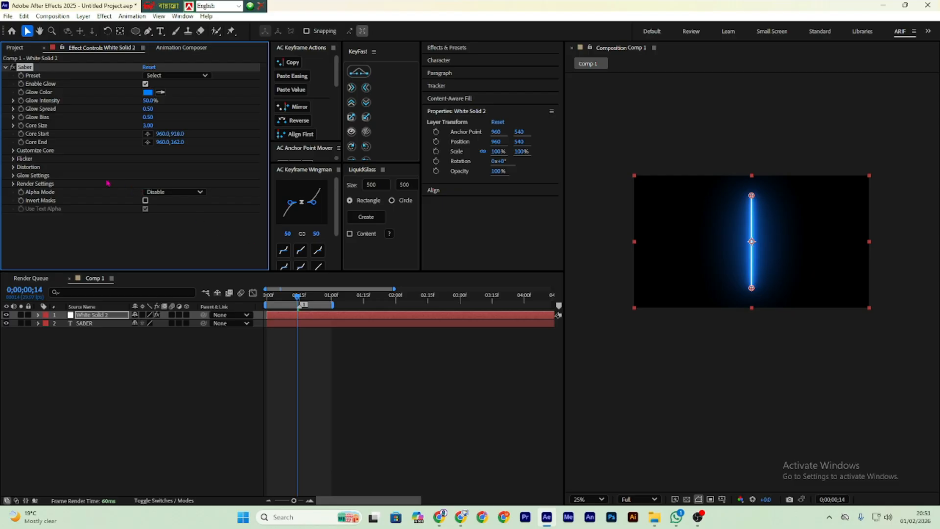
Step: Set the solid's Saber Core Type to Layer Masks and its Composite Settings to Transparent
{"action": "left_click", "coordinate": [13, 151]}
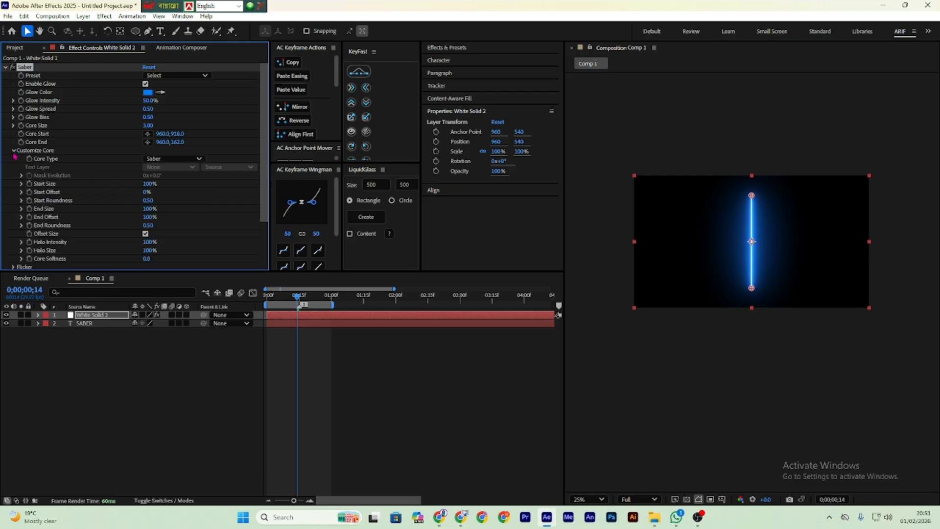
{"action": "left_click", "coordinate": [149, 159]}
{"action": "left_click", "coordinate": [156, 167]}
{"action": "scroll", "coordinate": [64, 243], "scroll_direction": "down", "scroll_amount": 3}
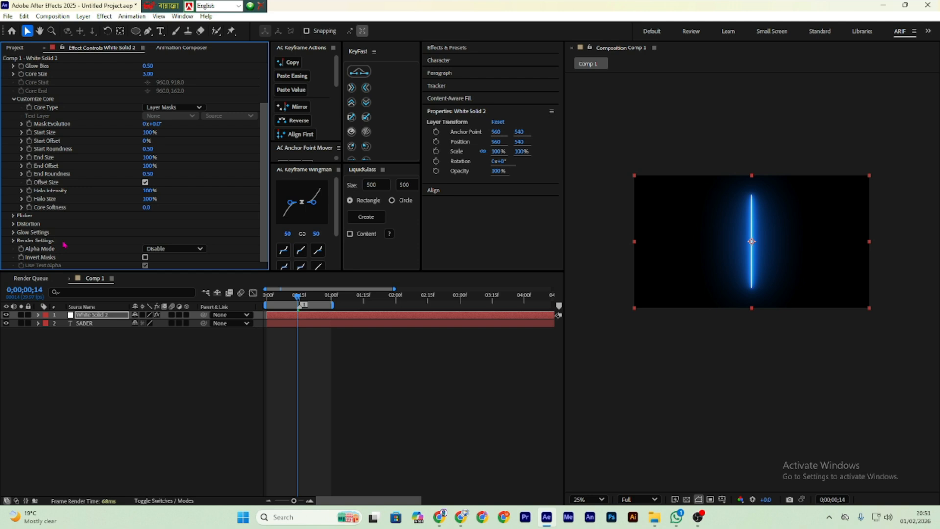
{"action": "left_click", "coordinate": [13, 241]}
{"action": "scroll", "coordinate": [99, 218], "scroll_direction": "down", "scroll_amount": 3}
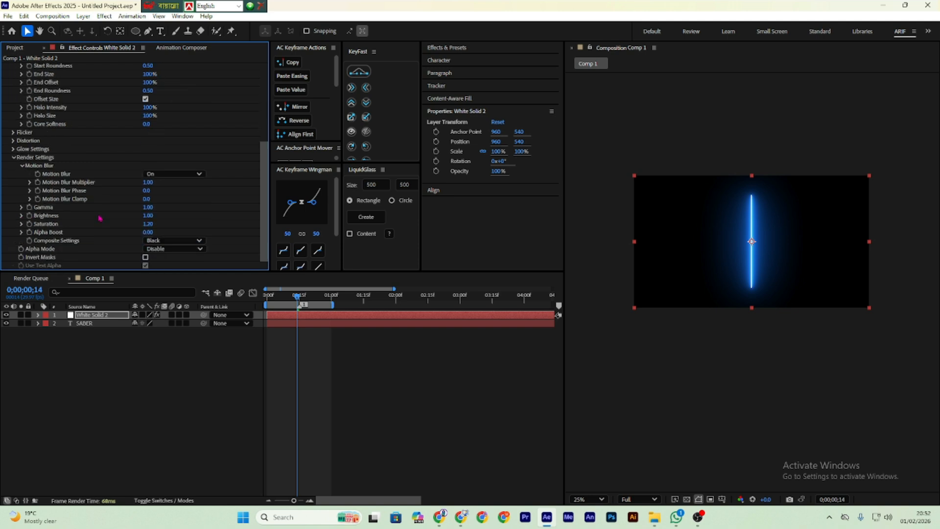
{"action": "left_click", "coordinate": [176, 241]}
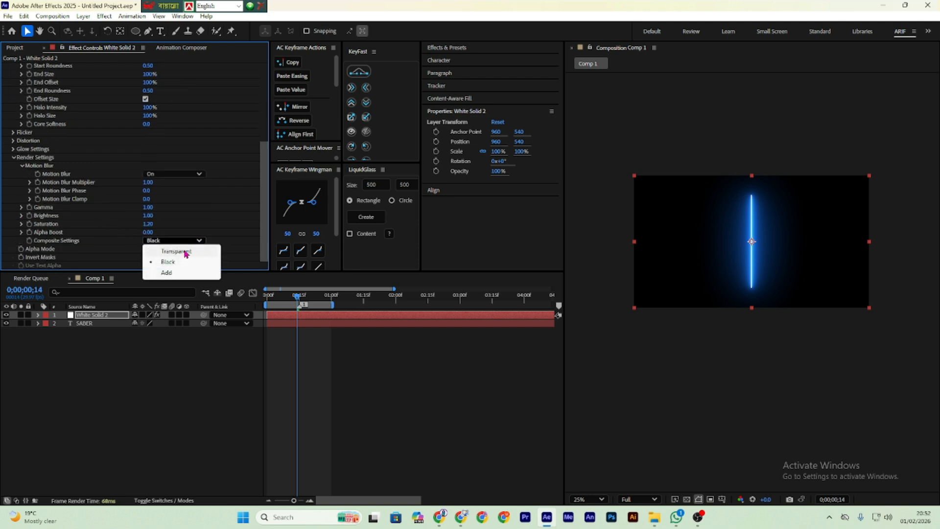
{"action": "left_click", "coordinate": [185, 250]}
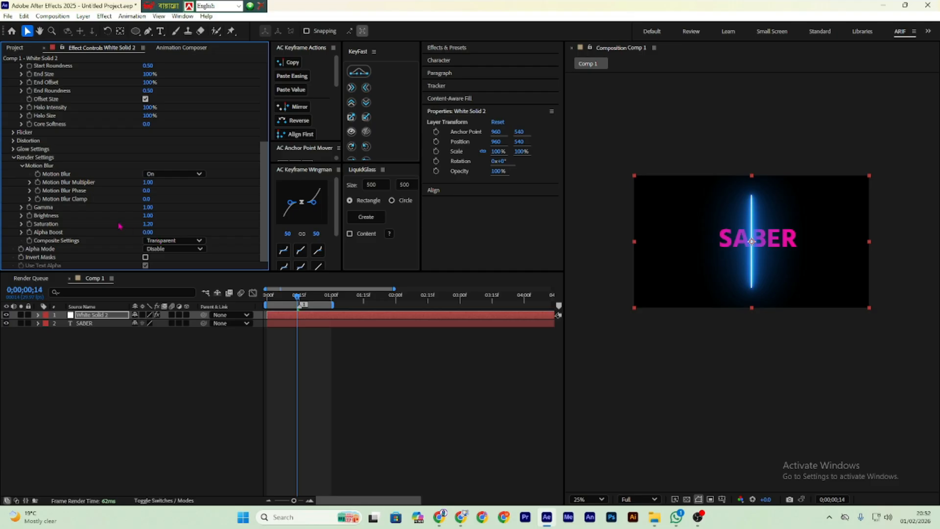
Step: Switch the Saber Core Type to Text Layer and assign the SABER layer as its text source
{"action": "scroll", "coordinate": [100, 215], "scroll_direction": "up", "scroll_amount": 3}
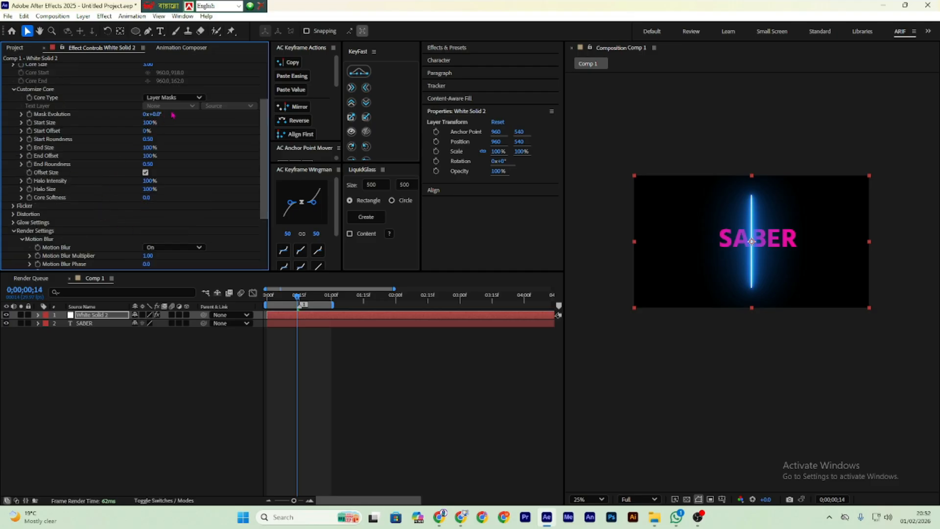
{"action": "left_click", "coordinate": [189, 99]}
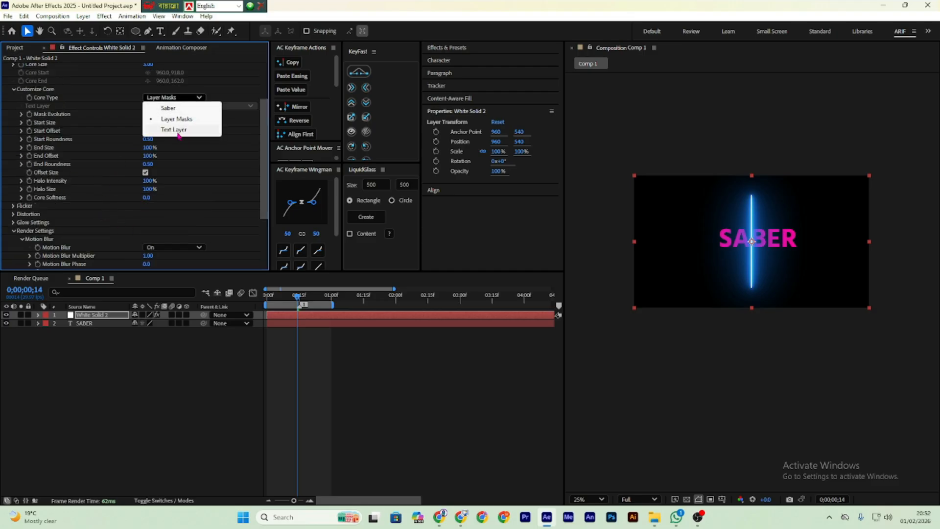
{"action": "left_click", "coordinate": [174, 130]}
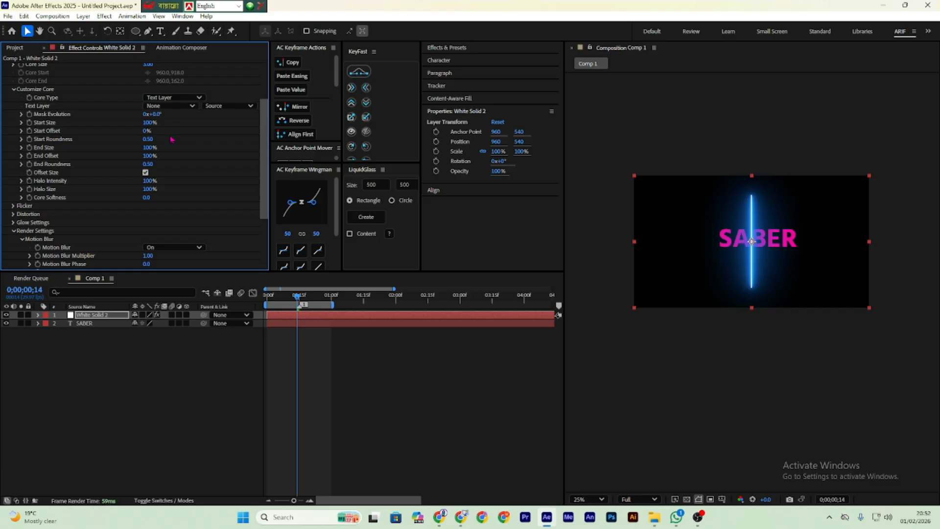
{"action": "left_click", "coordinate": [170, 106]}
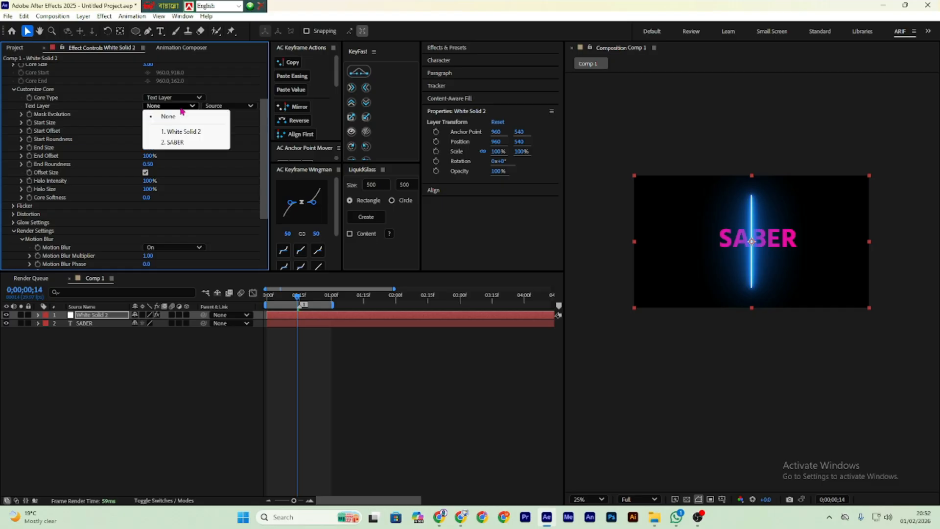
{"action": "left_click", "coordinate": [174, 142]}
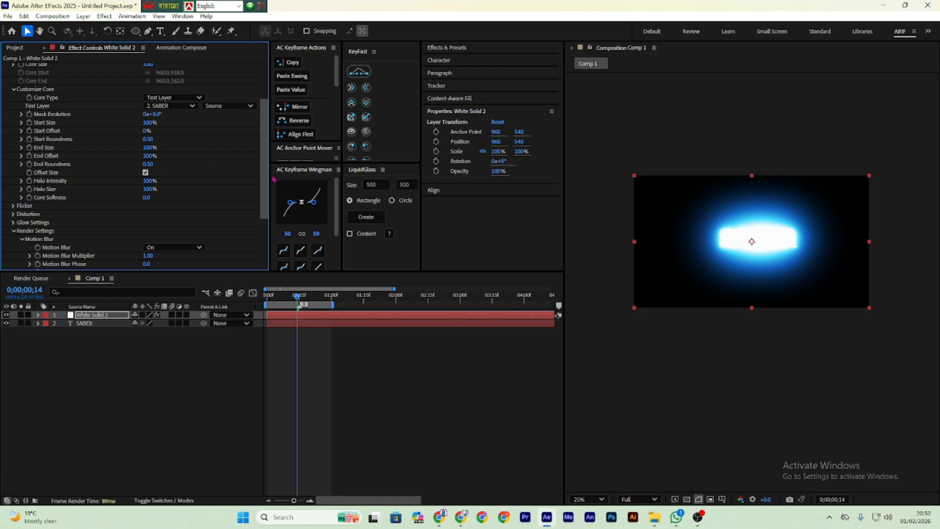
Step: Apply the Neon preset to the text's Saber effect and set Start Size to 0% and both Start and End Roundness to 0.00
{"action": "scroll", "coordinate": [133, 149], "scroll_direction": "up", "scroll_amount": 3}
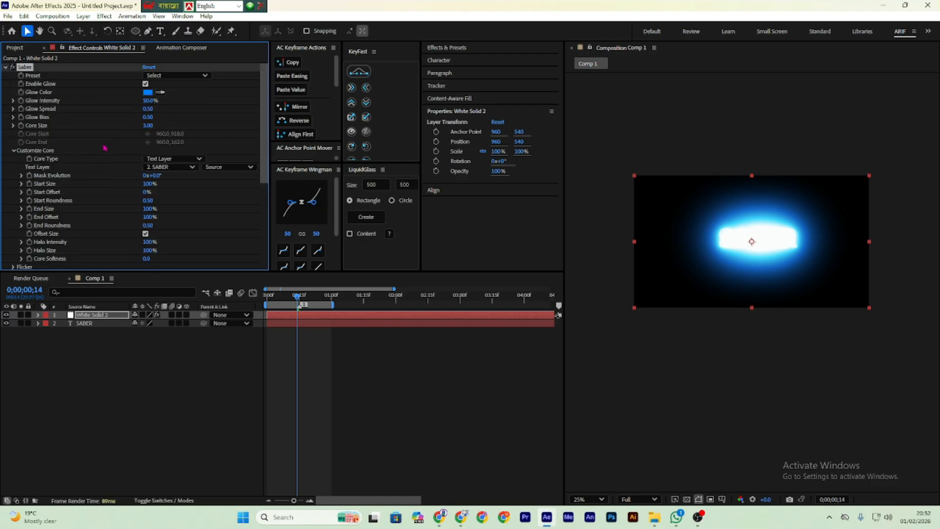
{"action": "left_click", "coordinate": [193, 75]}
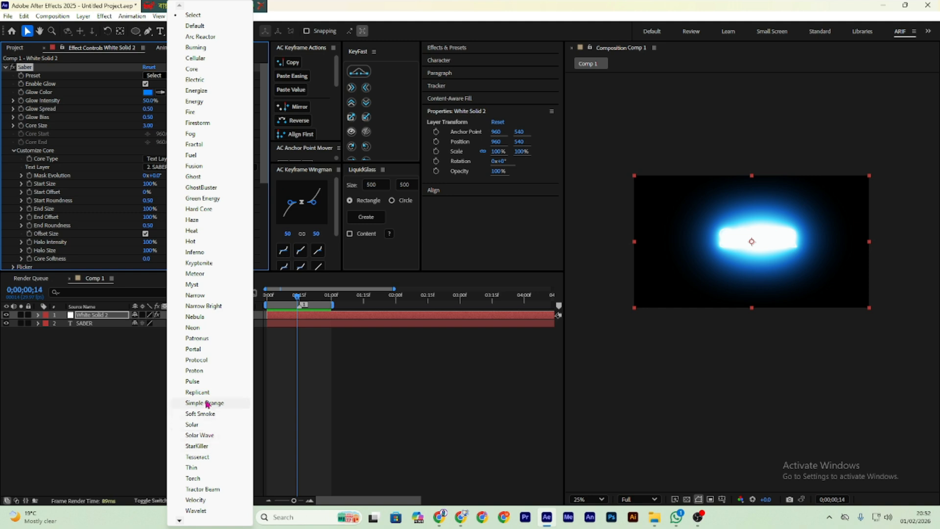
{"action": "left_click", "coordinate": [201, 327]}
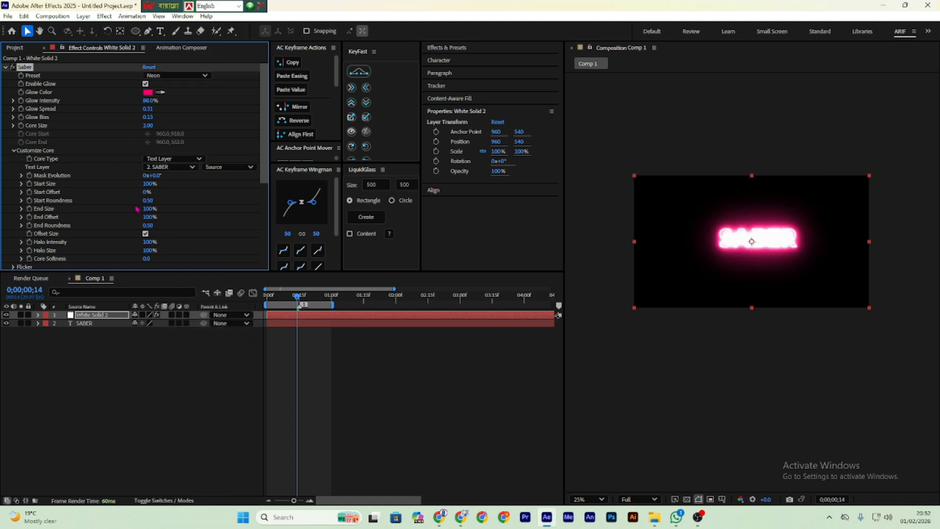
{"action": "left_click_drag", "start_coordinate": [149, 184], "coordinate": [132, 220]}
{"action": "left_click_drag", "start_coordinate": [147, 184], "coordinate": [156, 207]}
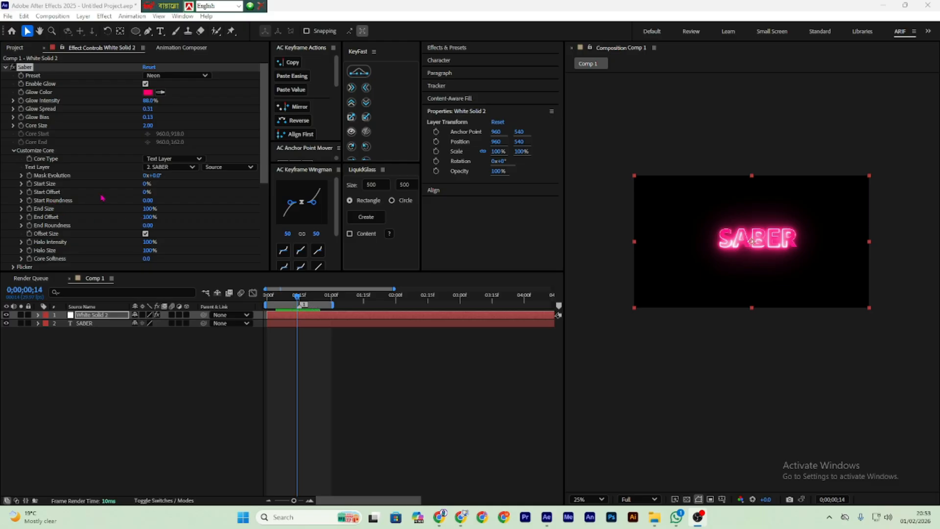
Step: Set the Saber core's Start Offset to 78% and End Offset to 37% so the glow only partly traces the letters
{"action": "left_click_drag", "start_coordinate": [145, 192], "coordinate": [176, 197]}
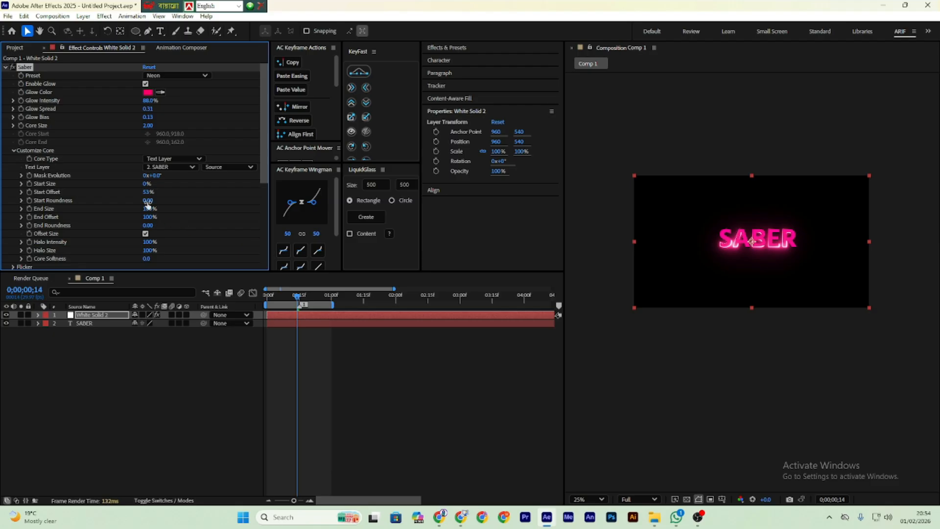
{"action": "left_click_drag", "start_coordinate": [147, 193], "coordinate": [159, 192]}
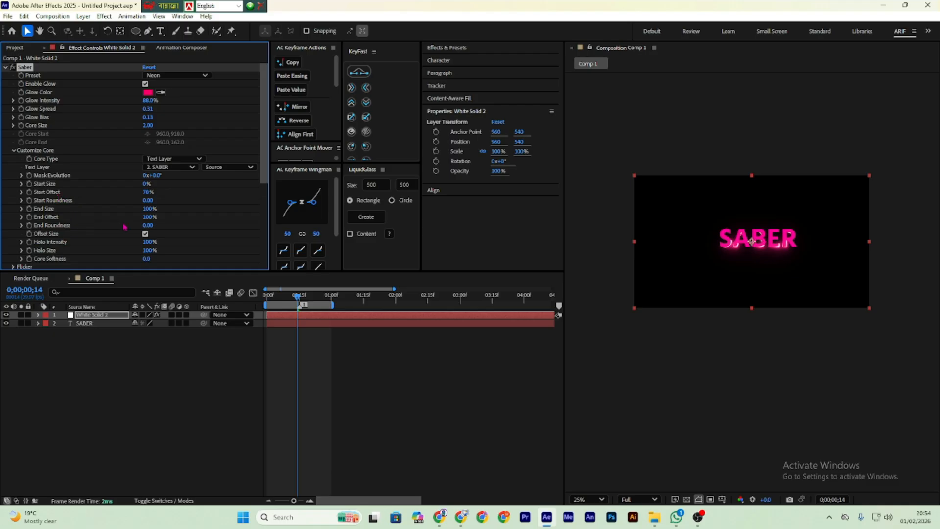
{"action": "left_click_drag", "start_coordinate": [149, 217], "coordinate": [110, 227]}
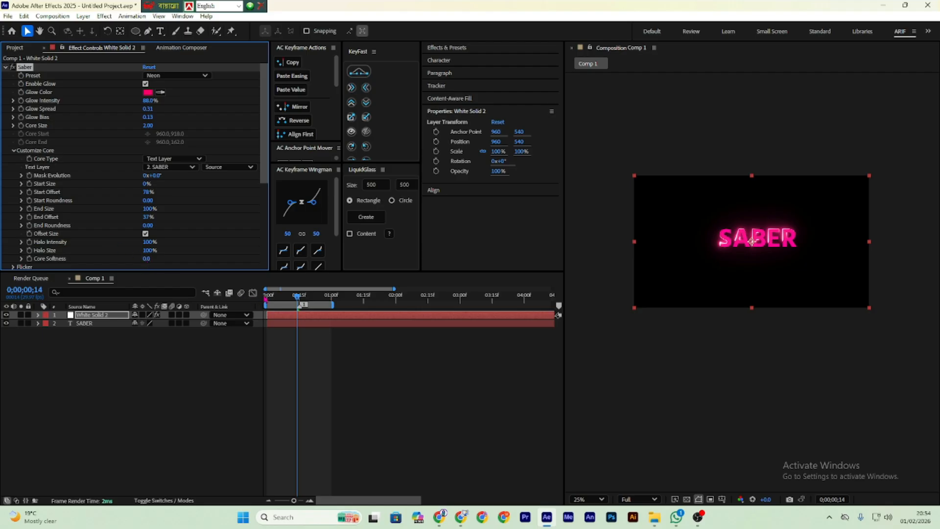
Step: Keyframe Mask Evolution from 0 at the first frame to 5 revolutions at 0;00;00;28, and play the animation
{"action": "left_click_drag", "start_coordinate": [298, 297], "coordinate": [265, 295]}
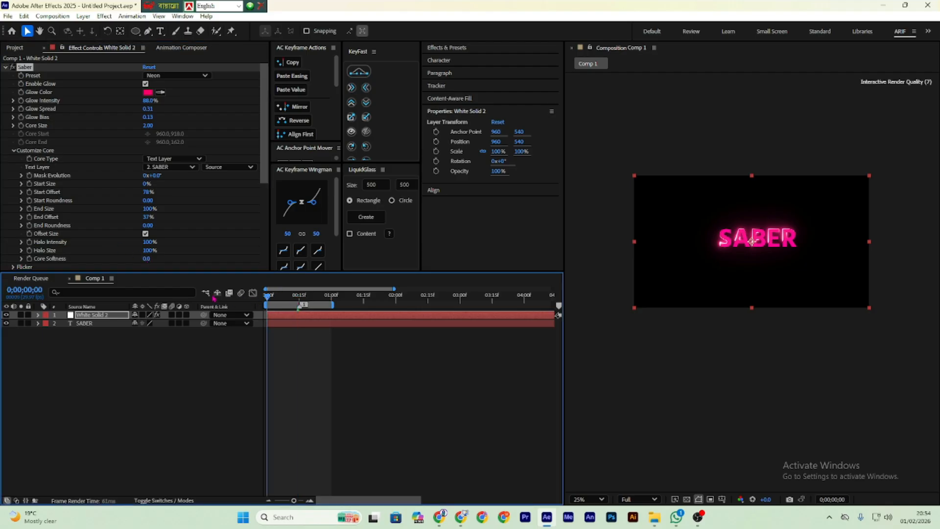
{"action": "left_click", "coordinate": [33, 185]}
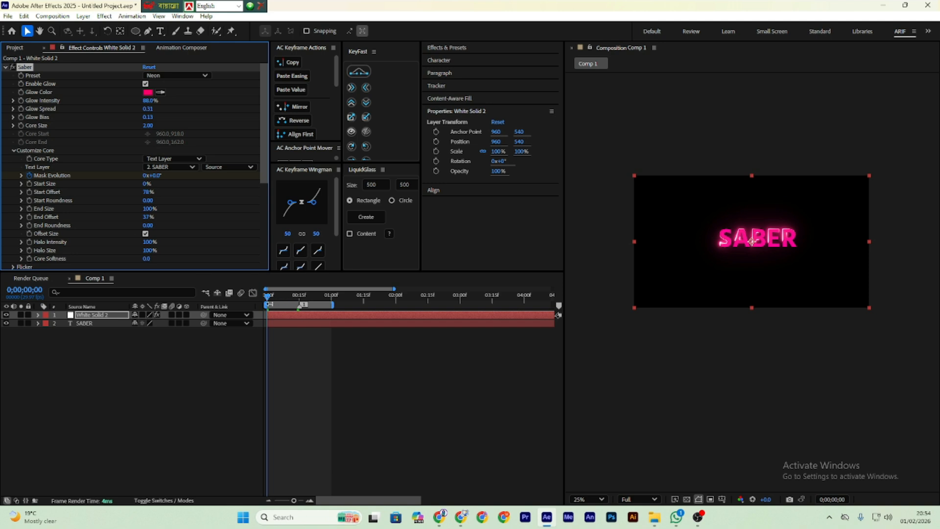
{"action": "left_click_drag", "start_coordinate": [264, 300], "coordinate": [329, 309]}
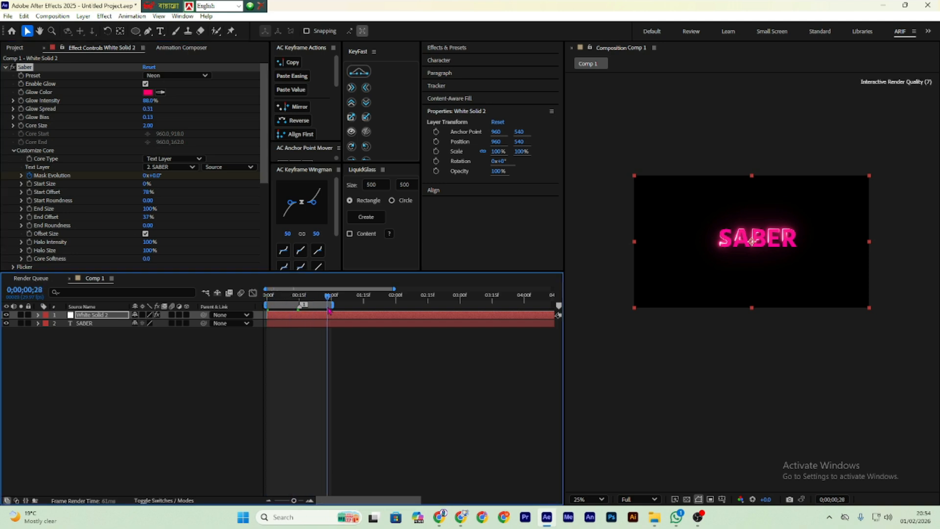
{"action": "left_click", "coordinate": [146, 175]}
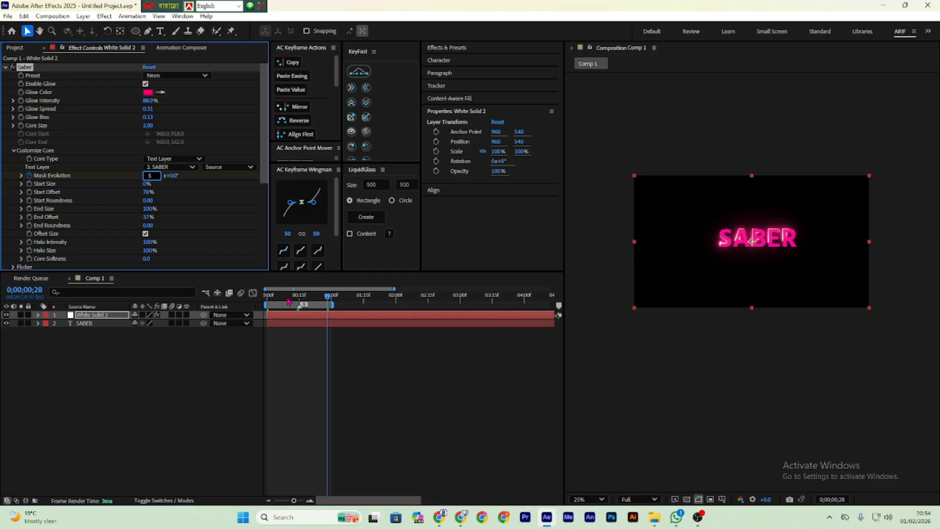
{"action": "left_click", "coordinate": [156, 397]}
{"action": "key", "text": "space"}
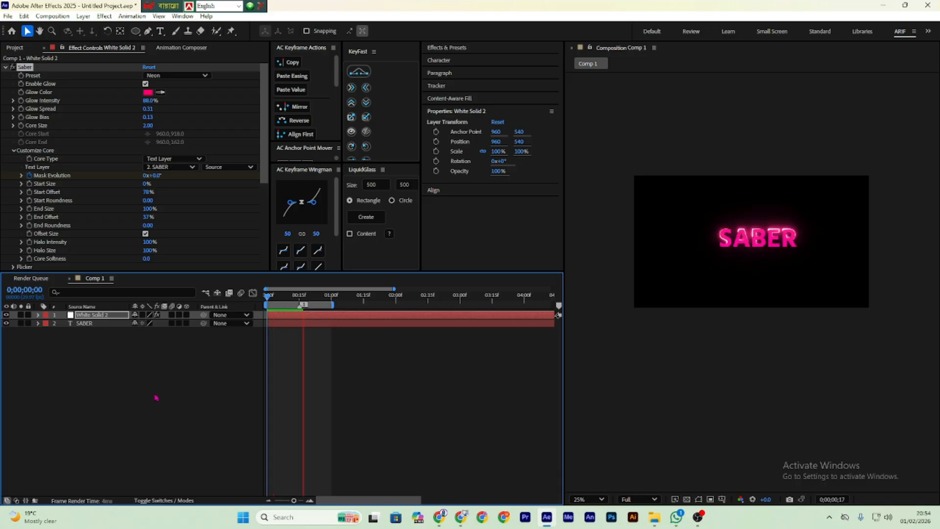
Step: Replay the Neon text animation and view the SABER text at 50% magnification
{"action": "key", "text": "space"}
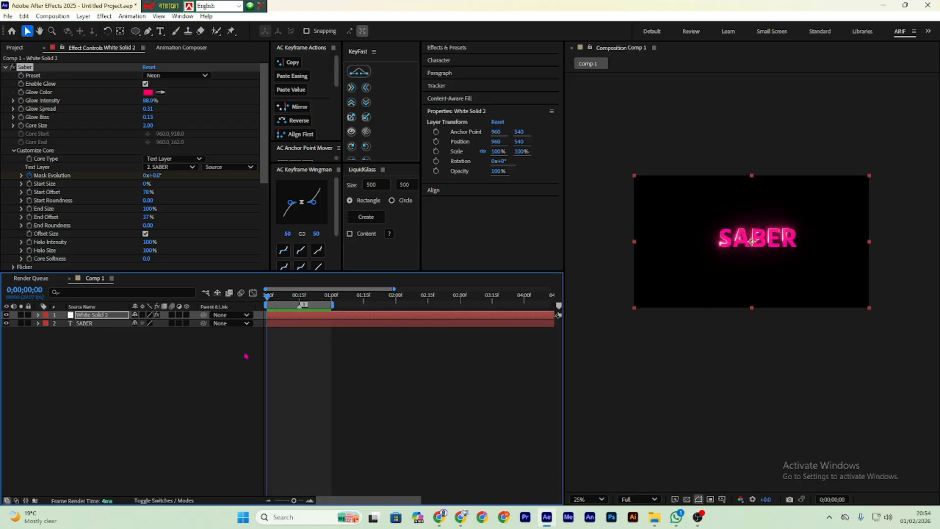
{"action": "key", "text": "space"}
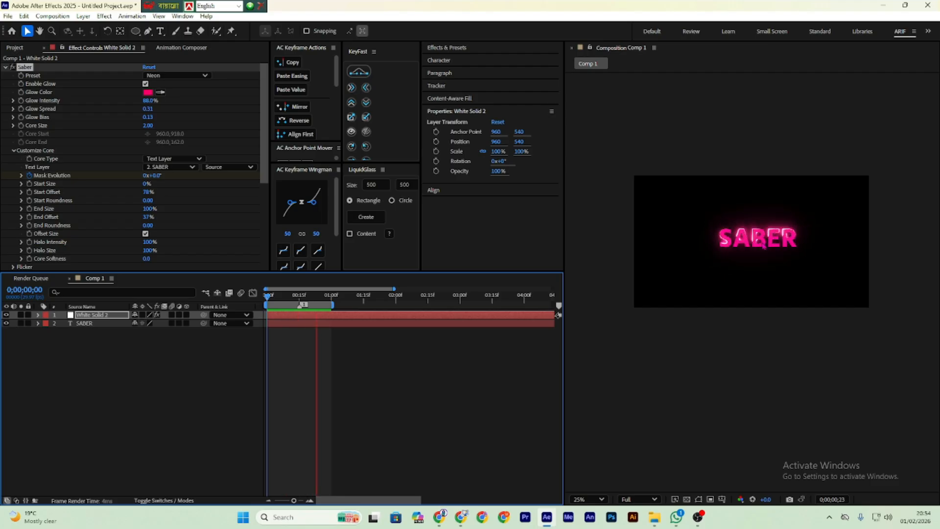
{"action": "scroll", "coordinate": [794, 260], "scroll_direction": "up", "scroll_amount": 1}
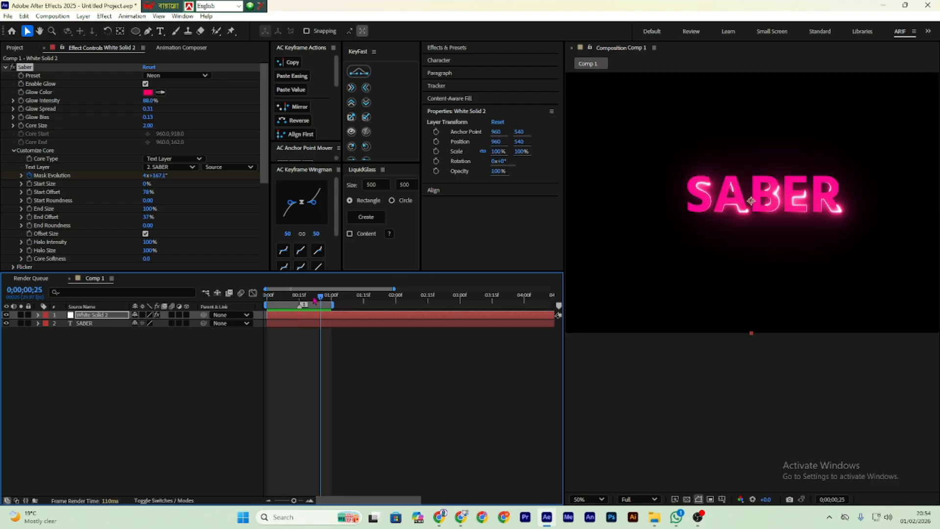
Step: Apply the Fire preset to the text's Saber effect and play the animation from the first frame
{"action": "left_click", "coordinate": [191, 76]}
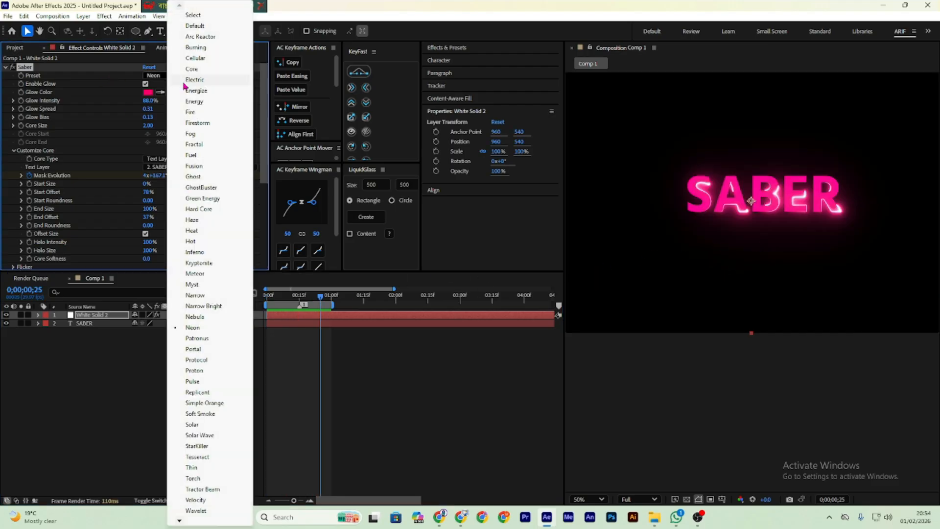
{"action": "left_click", "coordinate": [201, 115]}
{"action": "left_click_drag", "start_coordinate": [315, 297], "coordinate": [153, 292]}
{"action": "key", "text": "space"}
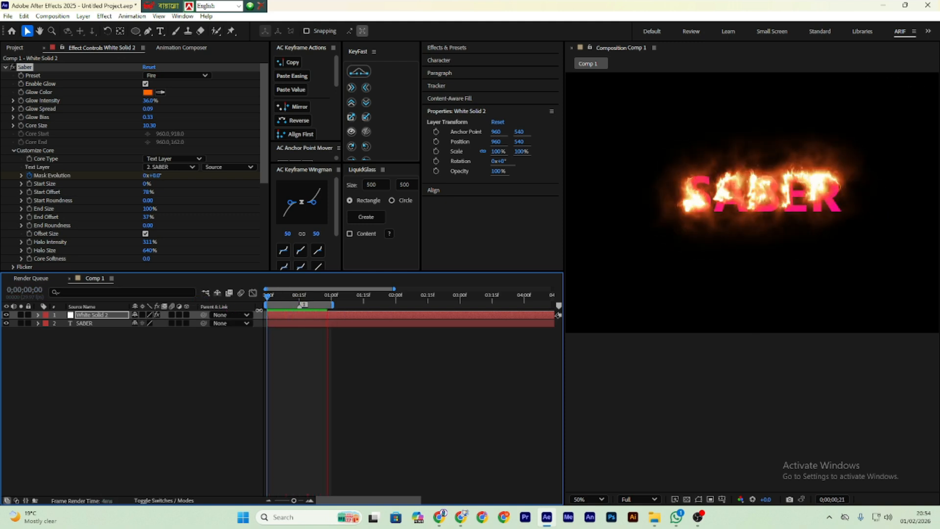
Step: Set the Mask Evolution keyframe at 0;00;00;28 to 2 revolutions and play the slower animation from the start
{"action": "left_click", "coordinate": [305, 318]}
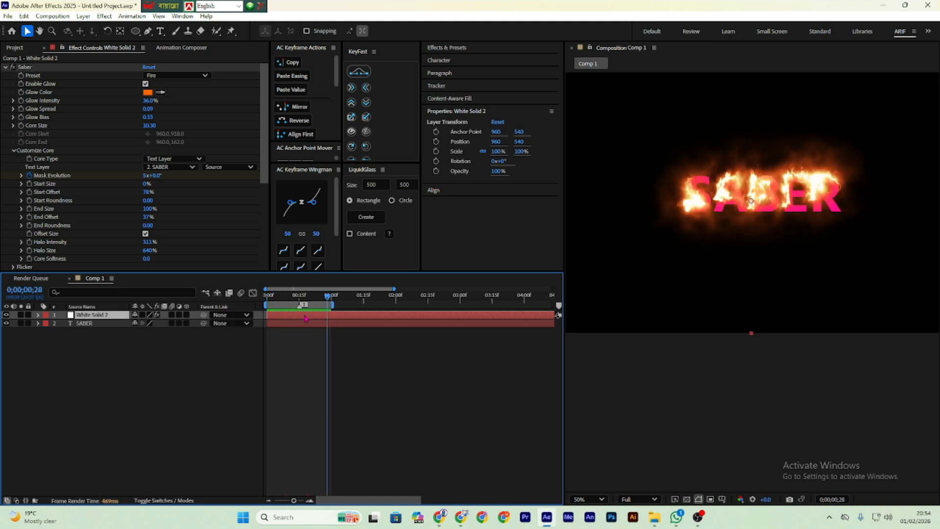
{"action": "key", "text": "u"}
{"action": "left_click", "coordinate": [327, 332]}
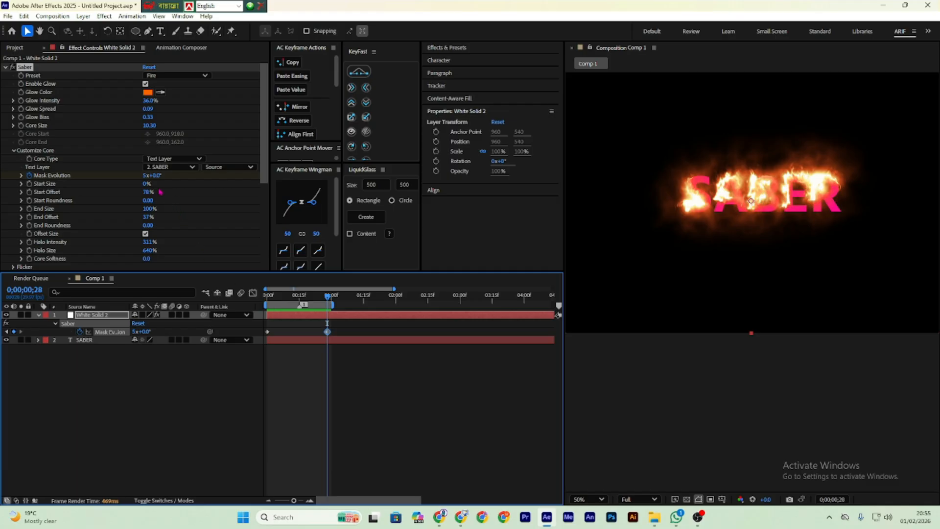
{"action": "left_click", "coordinate": [146, 176]}
{"action": "type", "text": "0"}
{"action": "key", "text": "Return"}
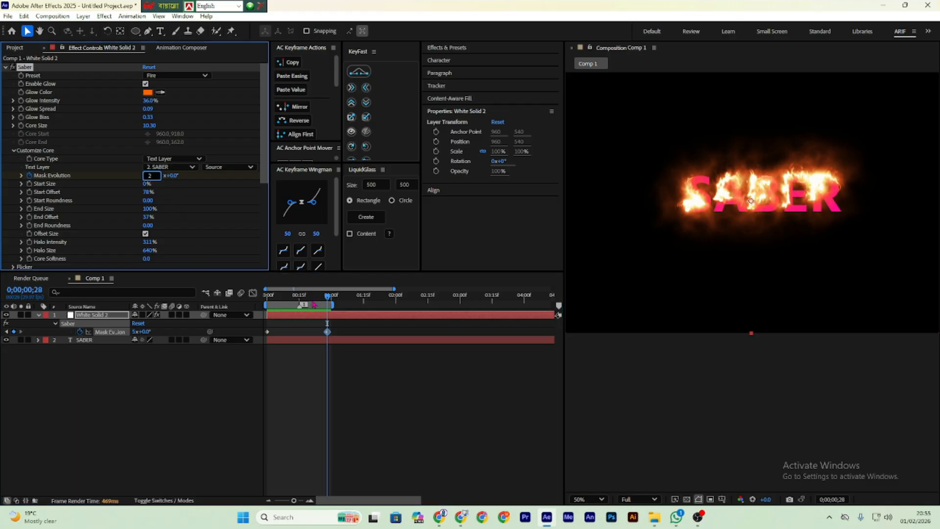
{"action": "left_click", "coordinate": [223, 362]}
{"action": "key", "text": "Home"}
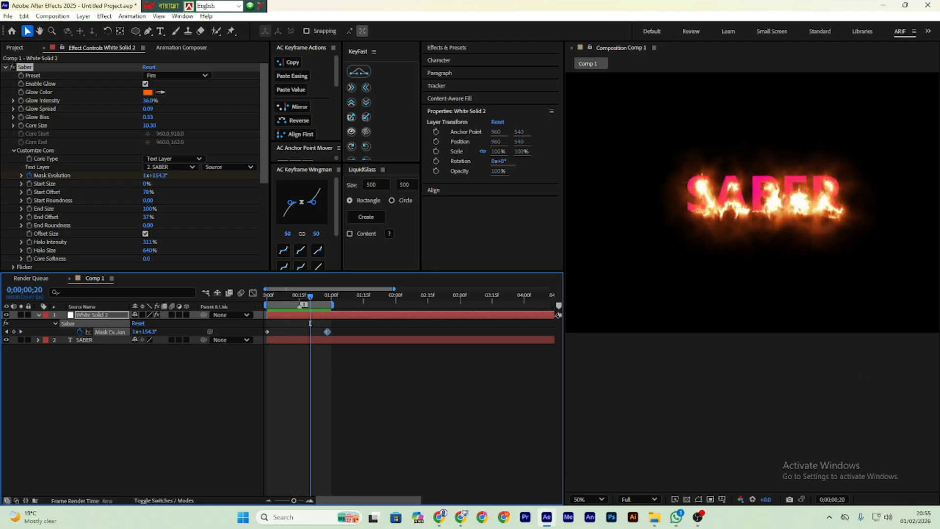
{"action": "key", "text": "space"}
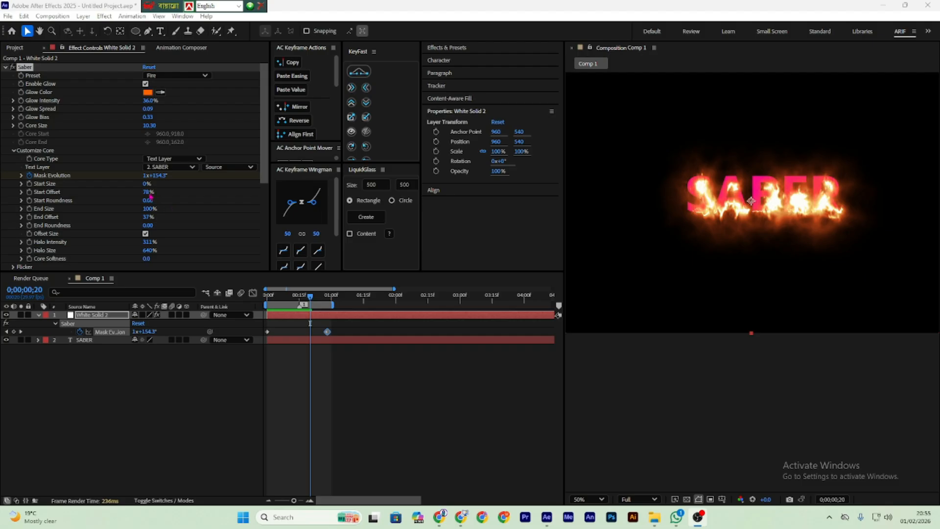
Step: Set the Saber core's Start Offset to 40% and play the animation from the first frame
{"action": "mouse_move", "coordinate": [150, 196]}
{"action": "left_mouse_down"}
{"action": "mouse_move", "coordinate": [133, 201]}
{"action": "mouse_move", "coordinate": [147, 200]}
{"action": "left_mouse_up"}
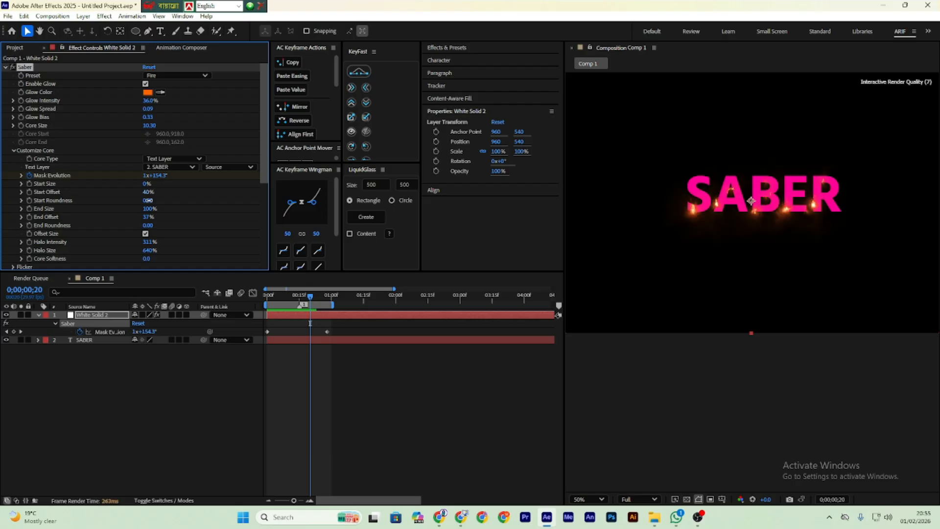
{"action": "left_click", "coordinate": [310, 323]}
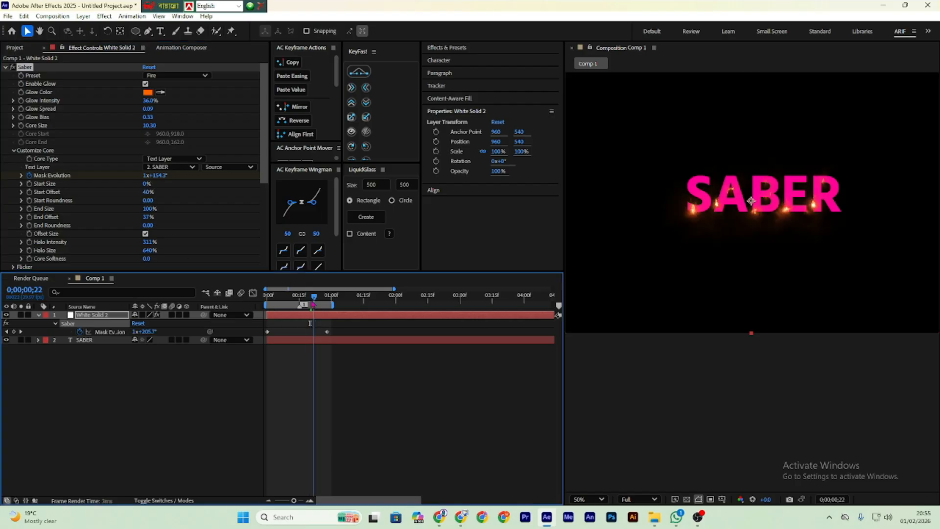
{"action": "key", "text": "Home"}
{"action": "key", "text": "space"}
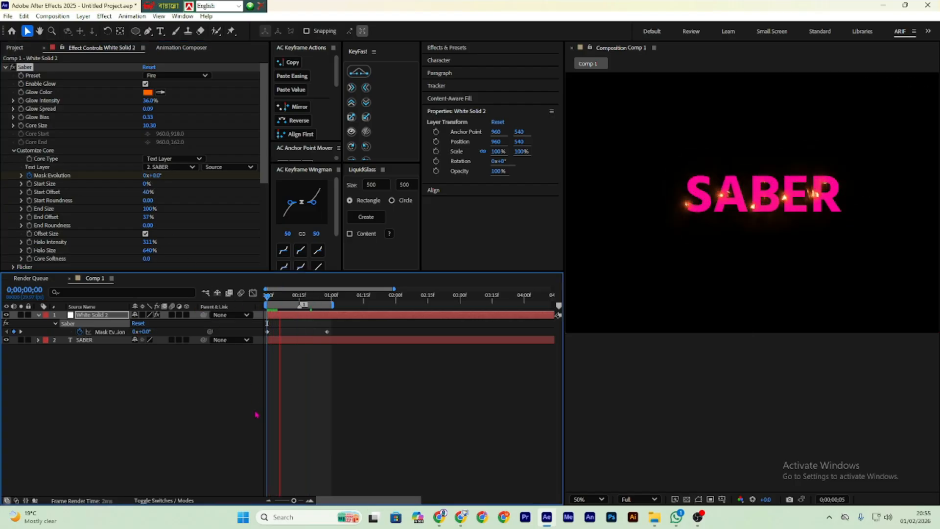